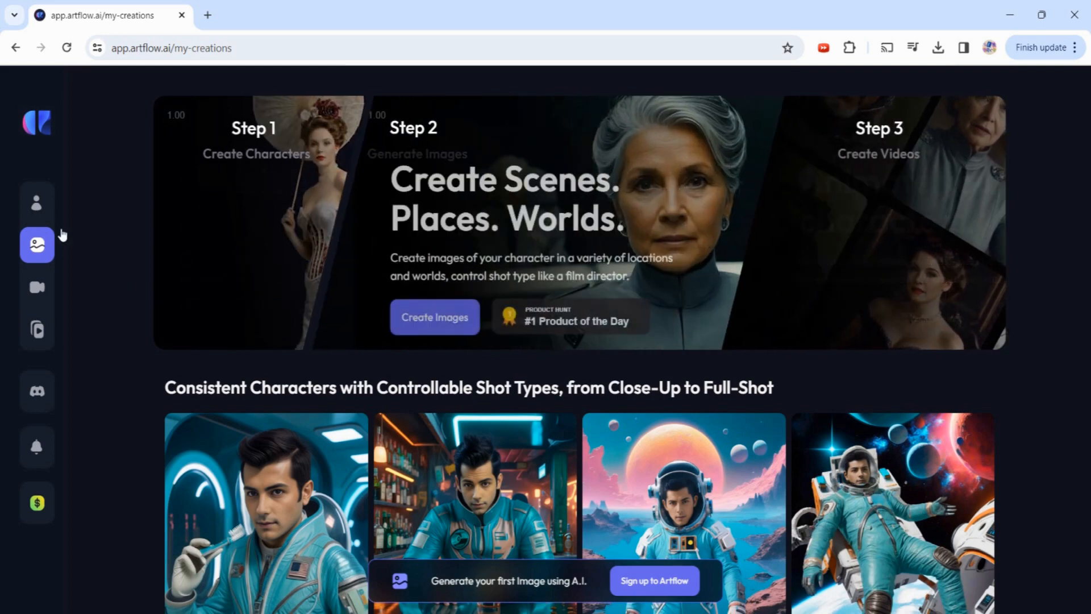
- Sign up for an Artflow account and view the Release 3.5.1 What's New note
mouse_move(96, 205)
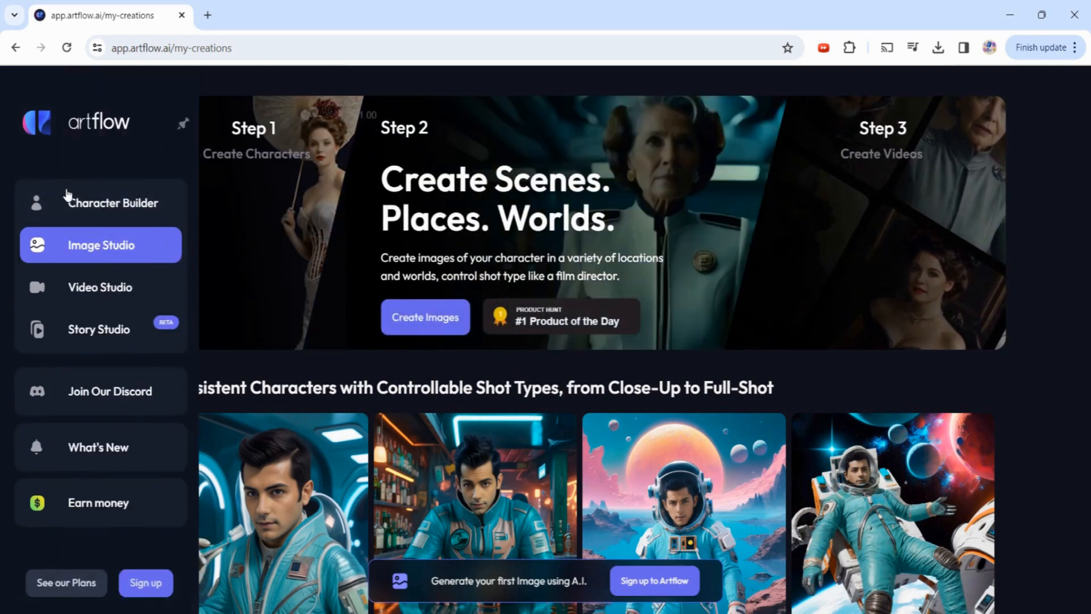
left_click(157, 585)
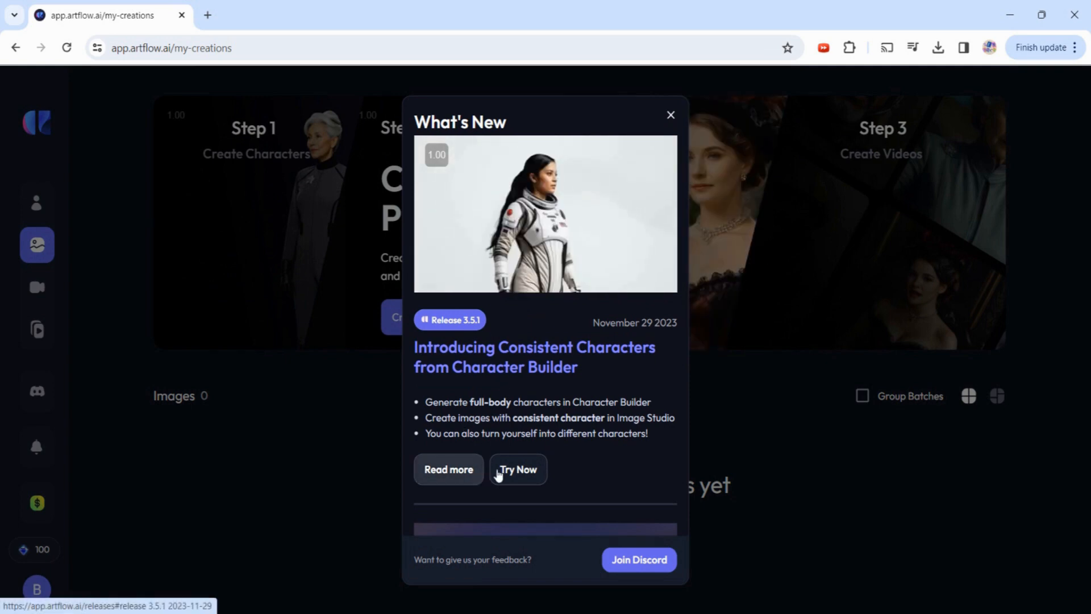
- Open the Character Builder and browse its Actors and Characters sections
left_click(540, 473)
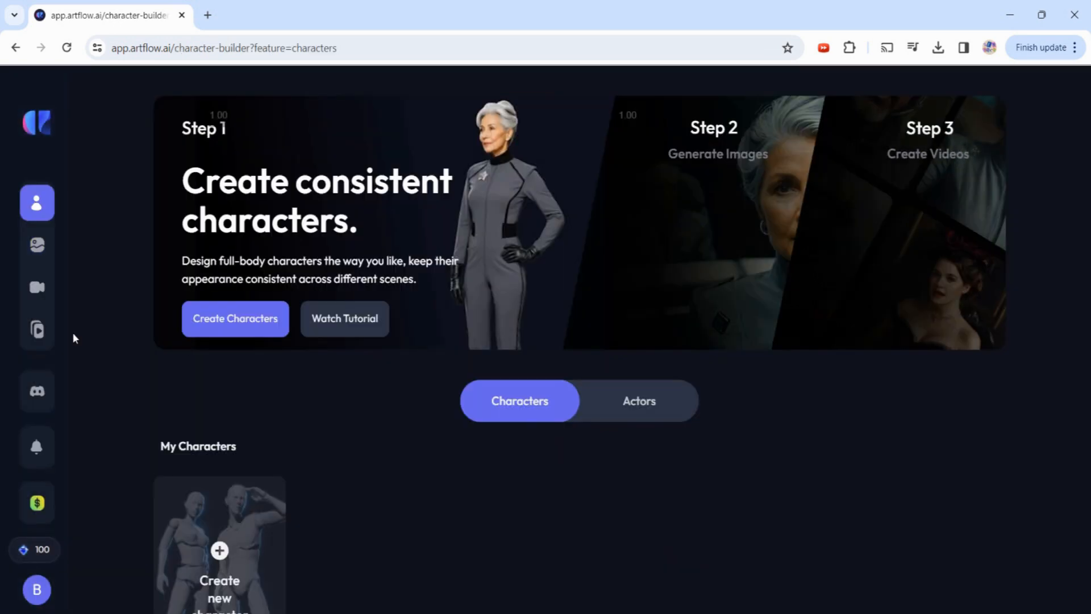
mouse_move(74, 210)
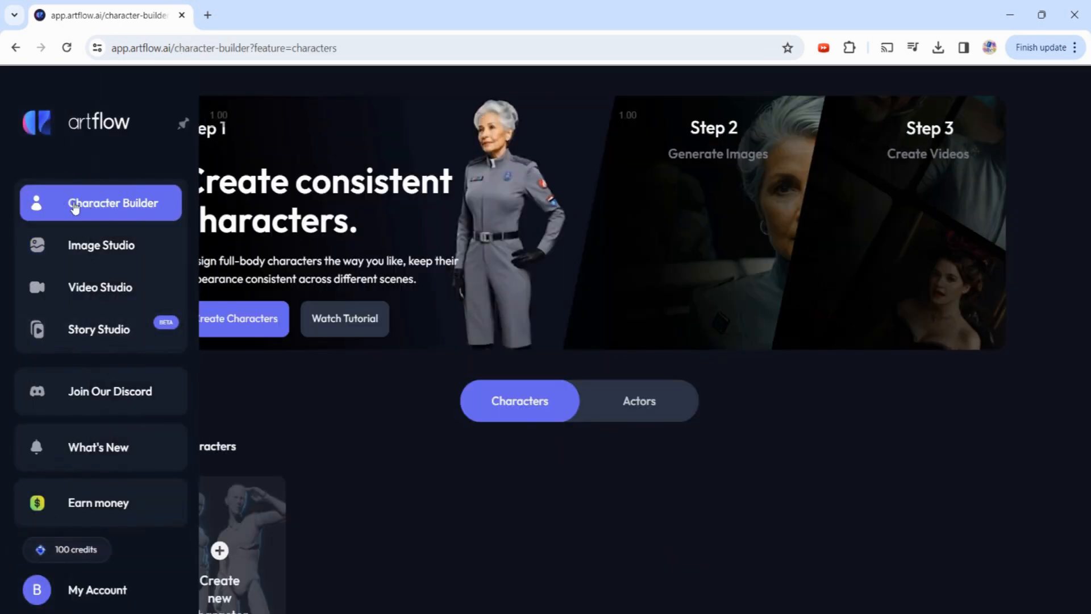
left_click(123, 206)
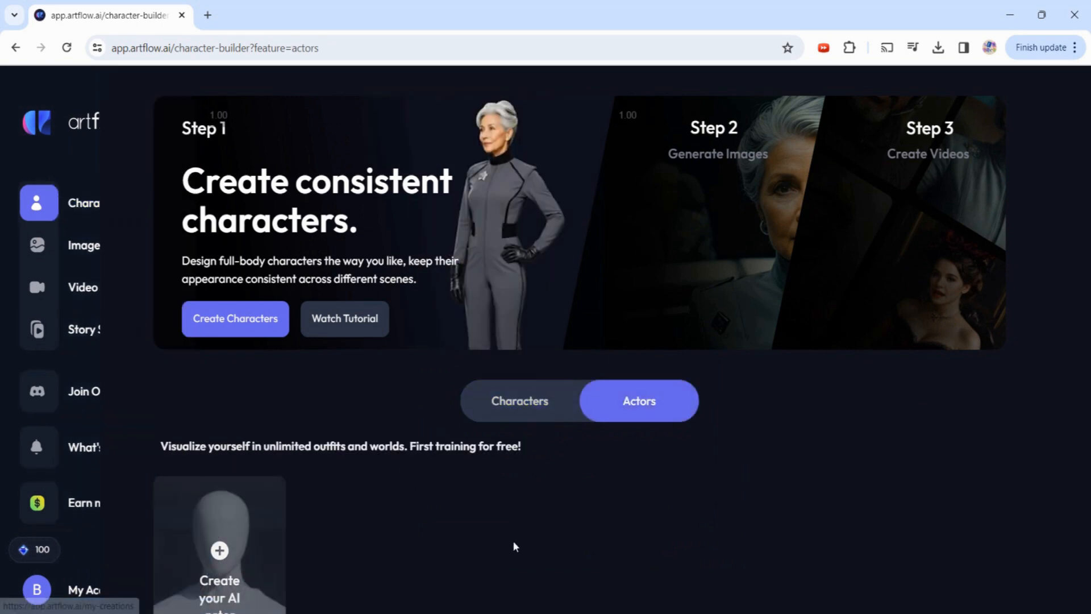
scroll(493, 523, "down", 3)
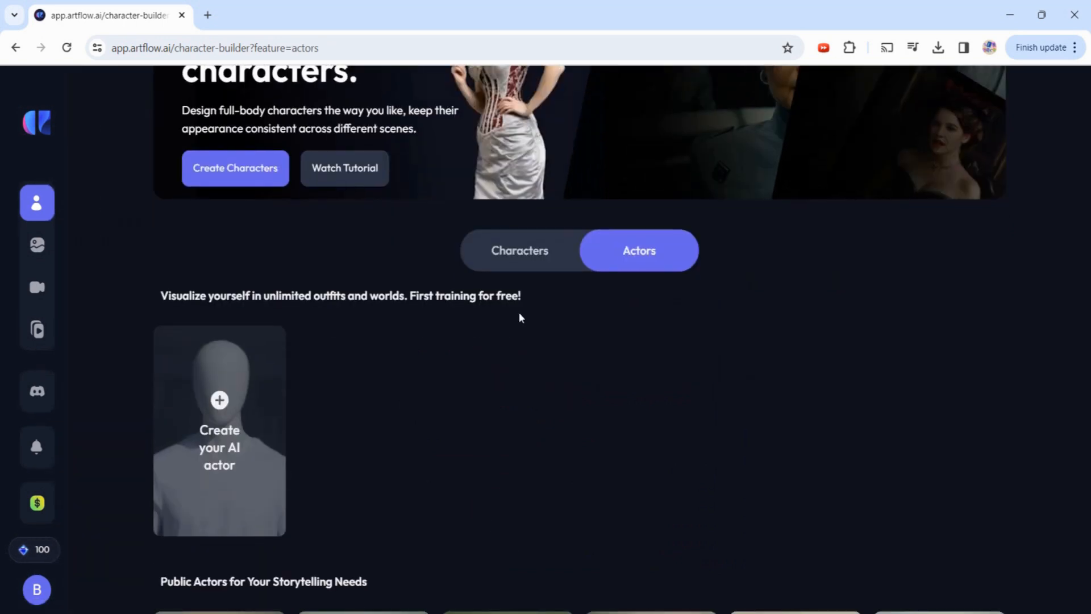
left_click(519, 258)
- Scroll the public characters, then return to Actors and highlight the free first-training note
scroll(349, 472, "down", 3)
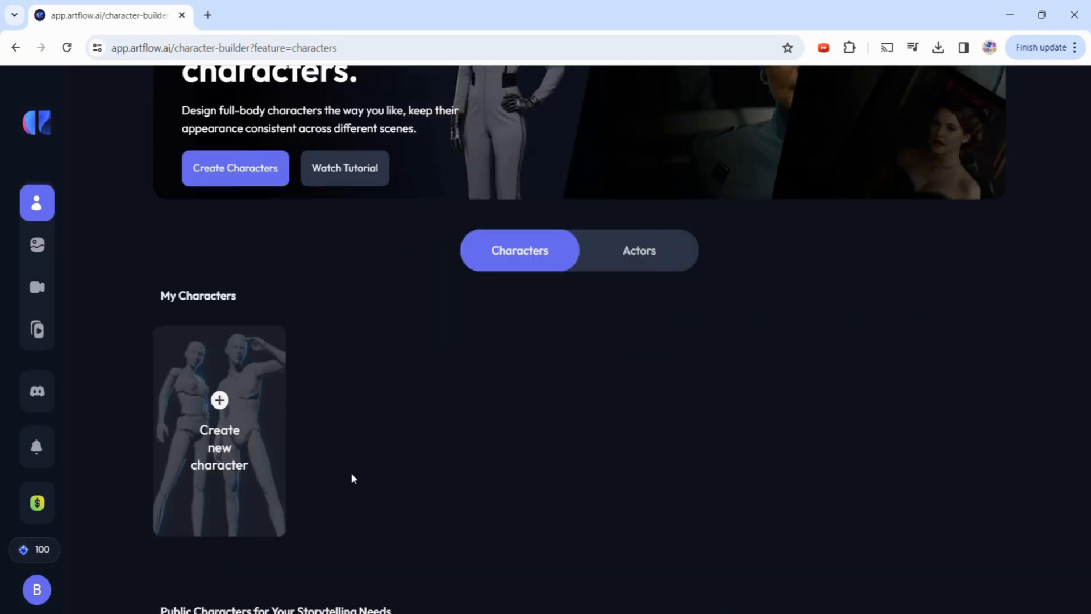
scroll(386, 401, "down", 3)
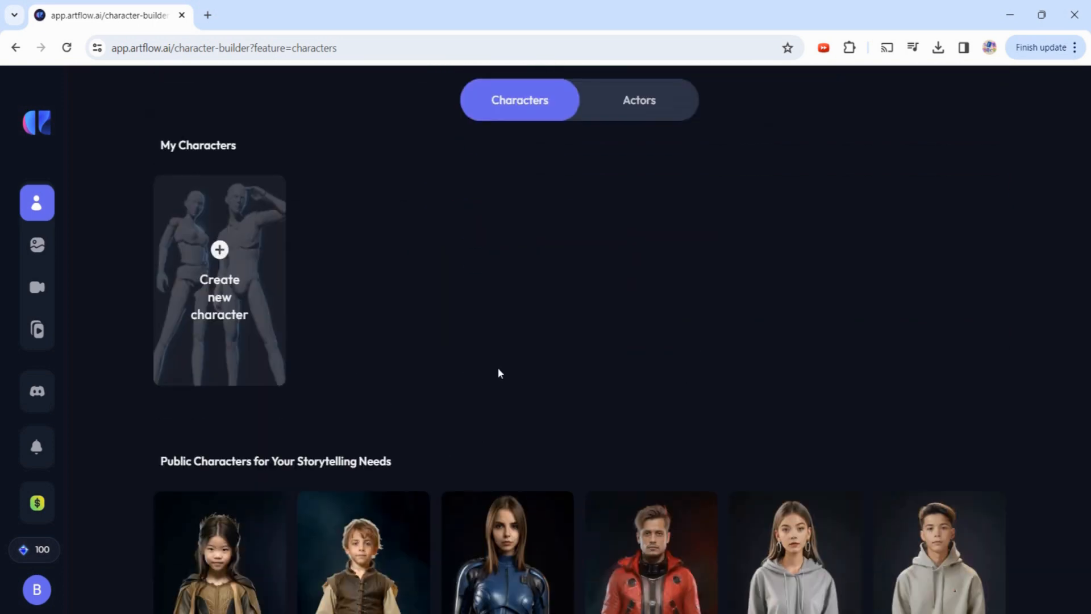
scroll(496, 370, "down", 7)
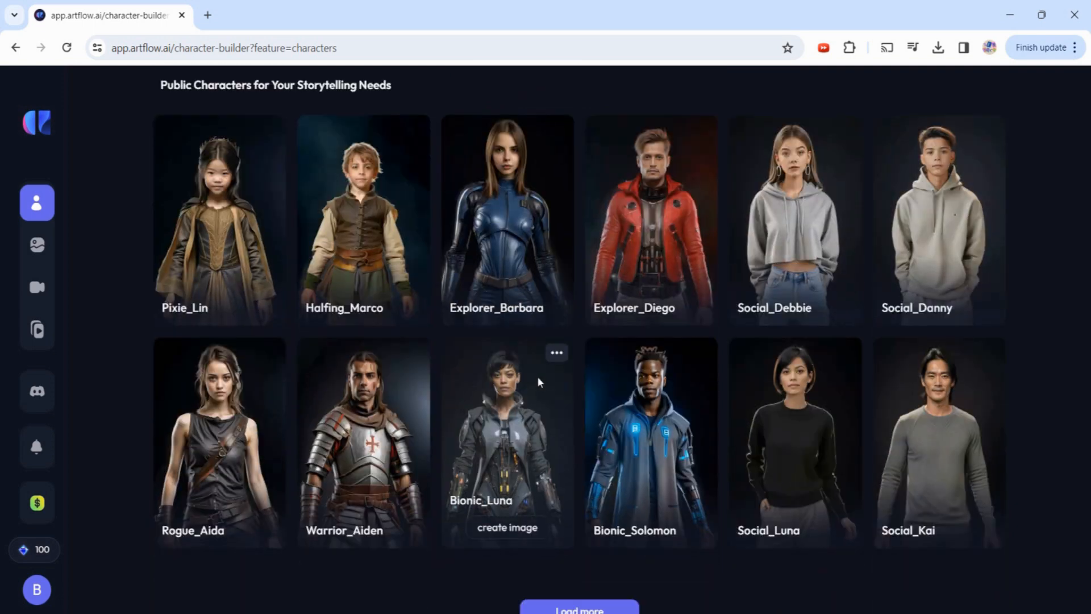
scroll(652, 453, "down", 3)
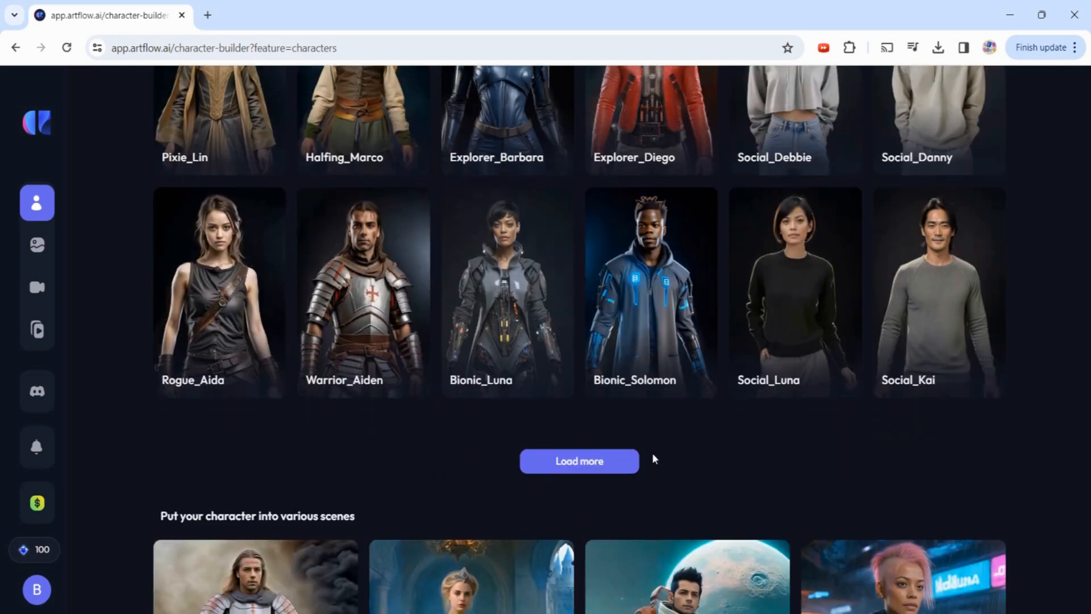
scroll(652, 455, "down", 4)
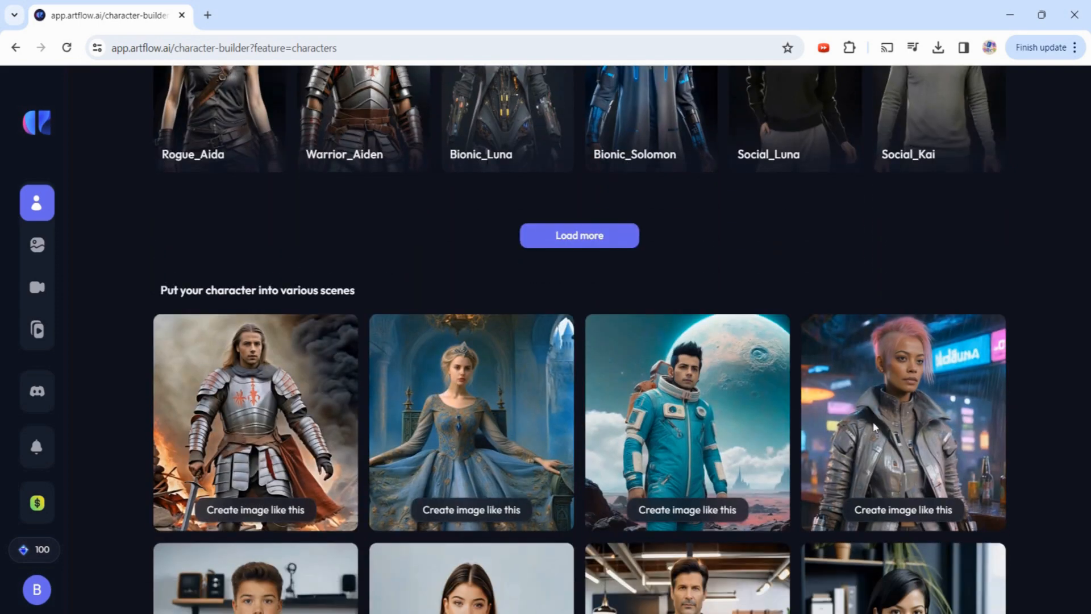
scroll(874, 427, "up", 15)
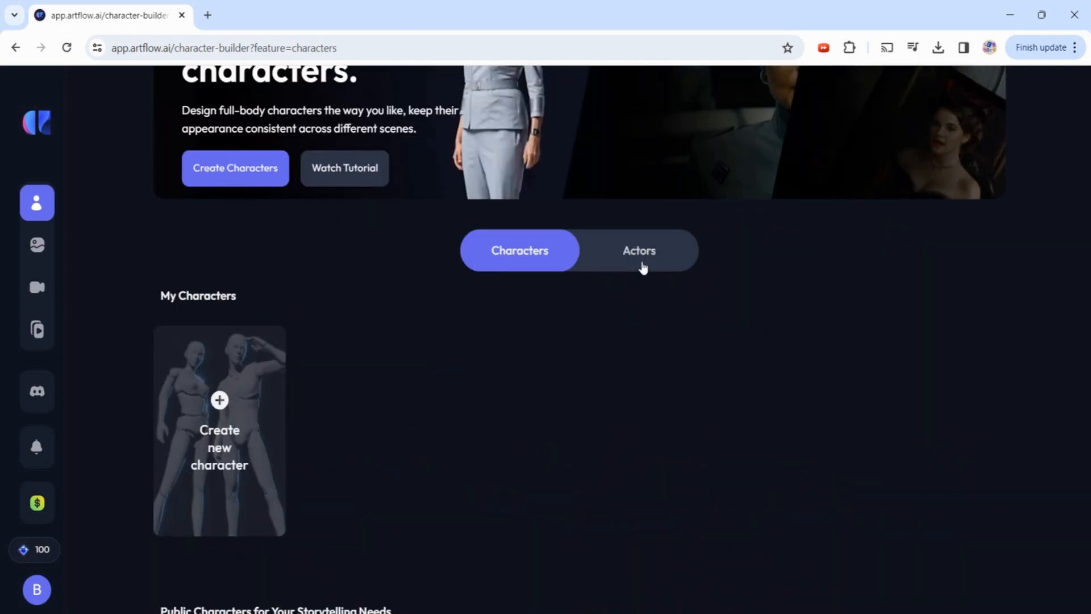
left_click(642, 263)
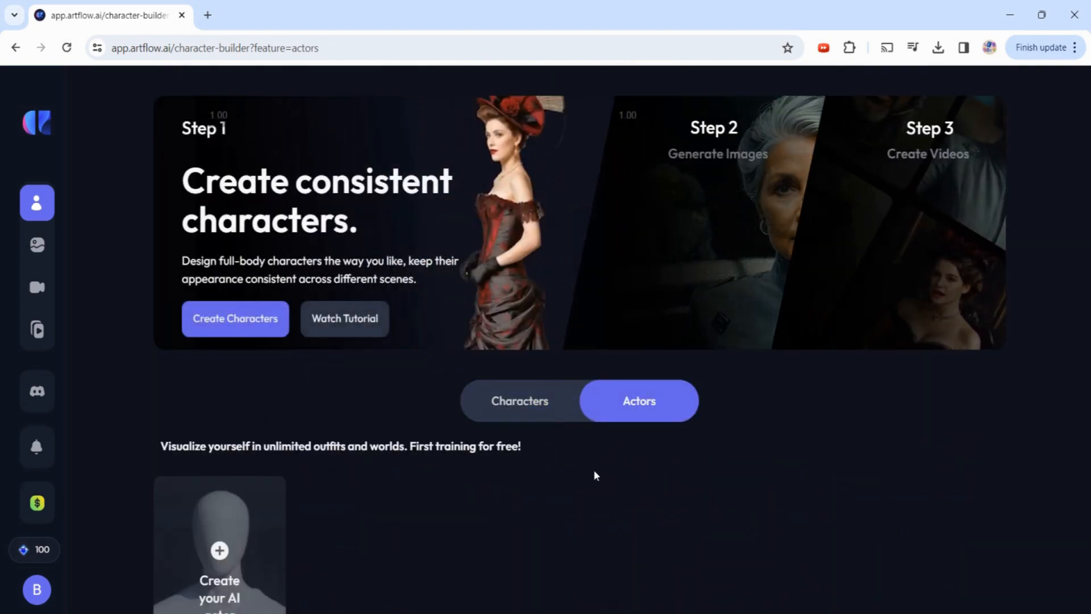
scroll(316, 443, "down", 3)
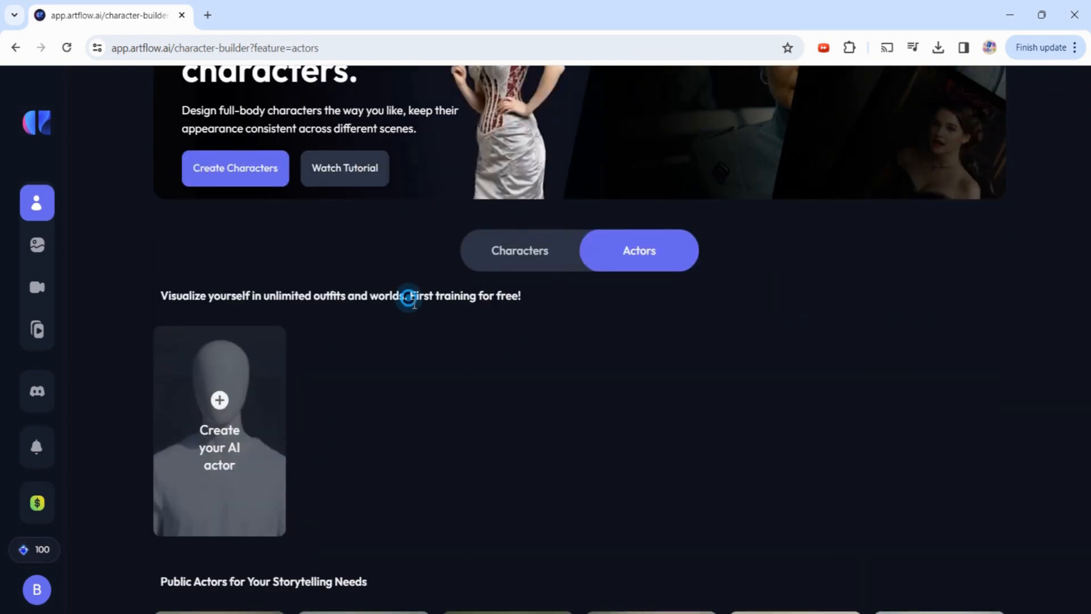
left_click_drag(409, 295, 523, 301)
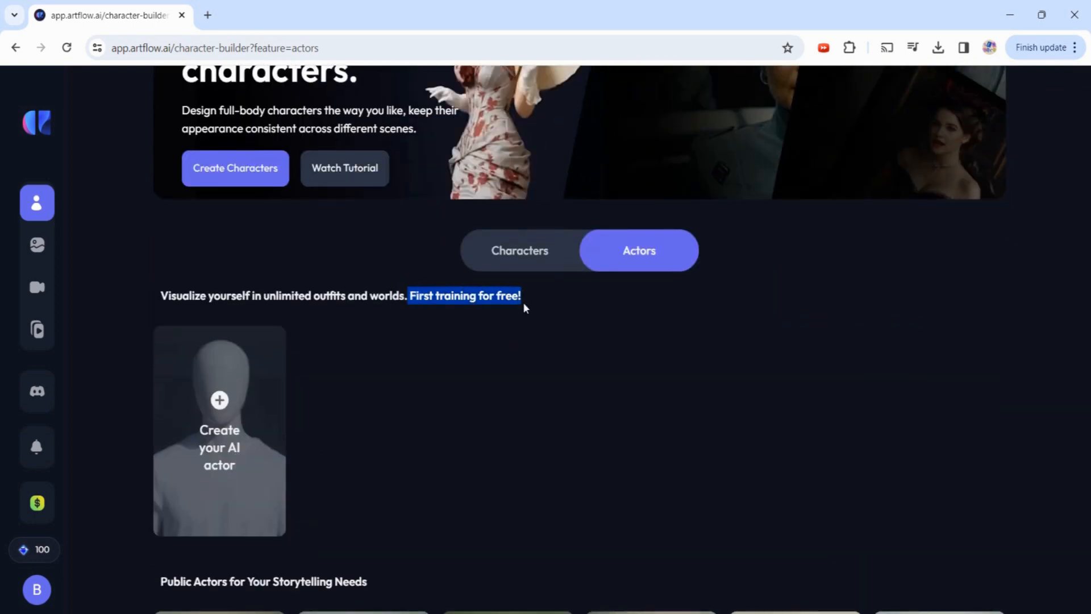
- Start a new male adult AI actor and begin entering its name
left_click(220, 401)
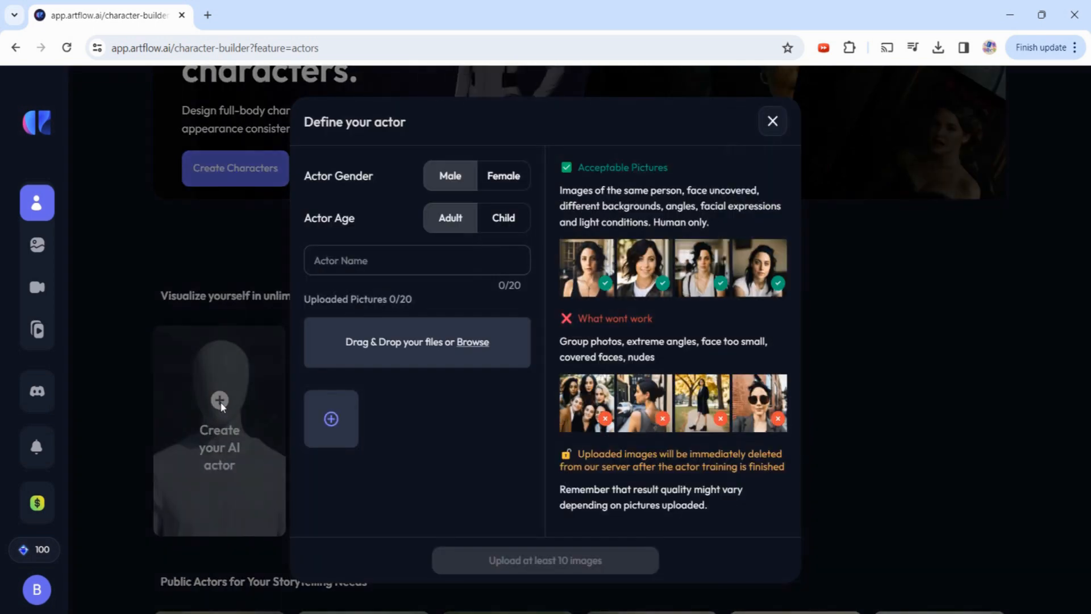
left_click(355, 271)
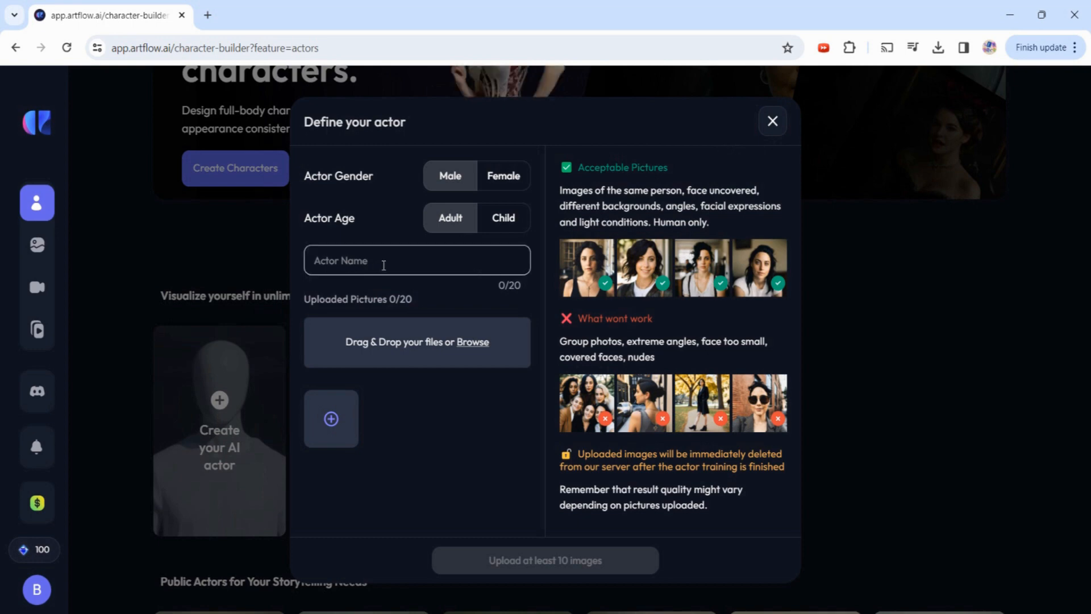
type("Ben")
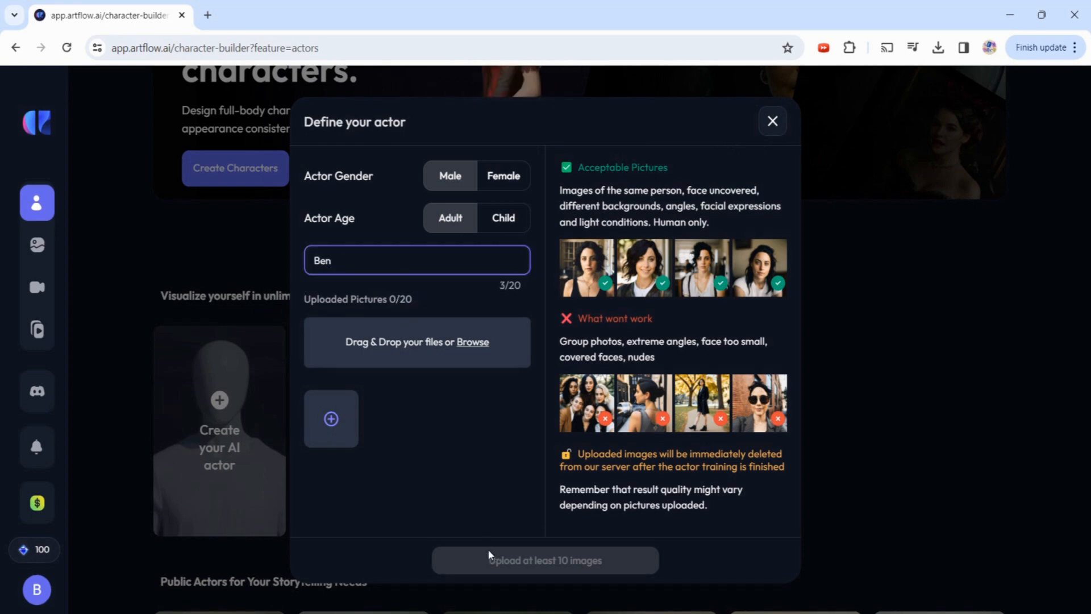
- Drag the Training faces photos from File Explorer into the actor dialog and finish the actor's name
mouse_move(562, 613)
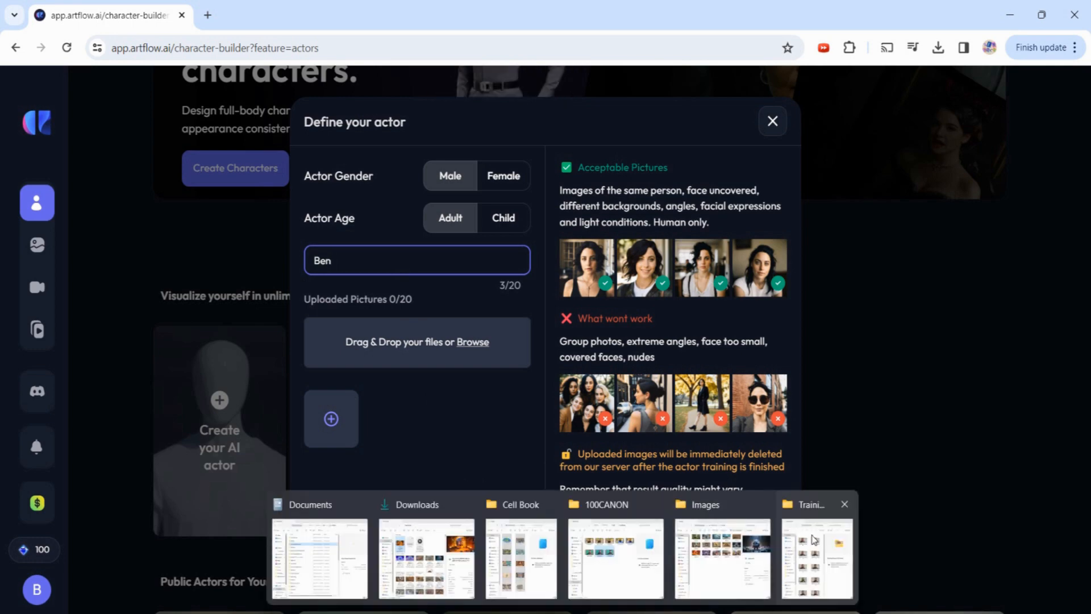
left_click(812, 551)
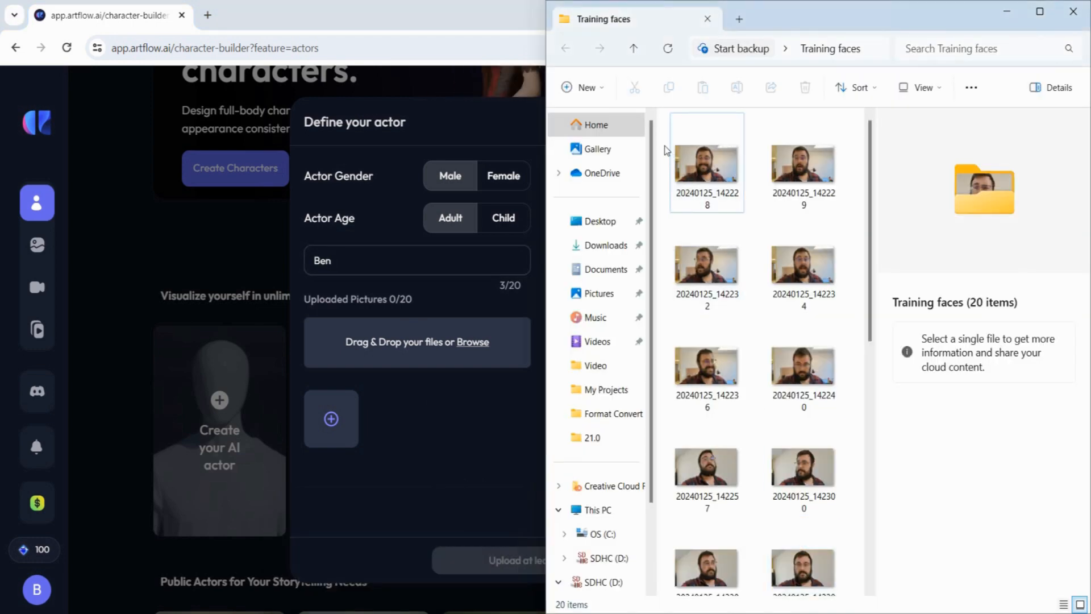
left_click_drag(666, 150, 424, 349)
type("drew")
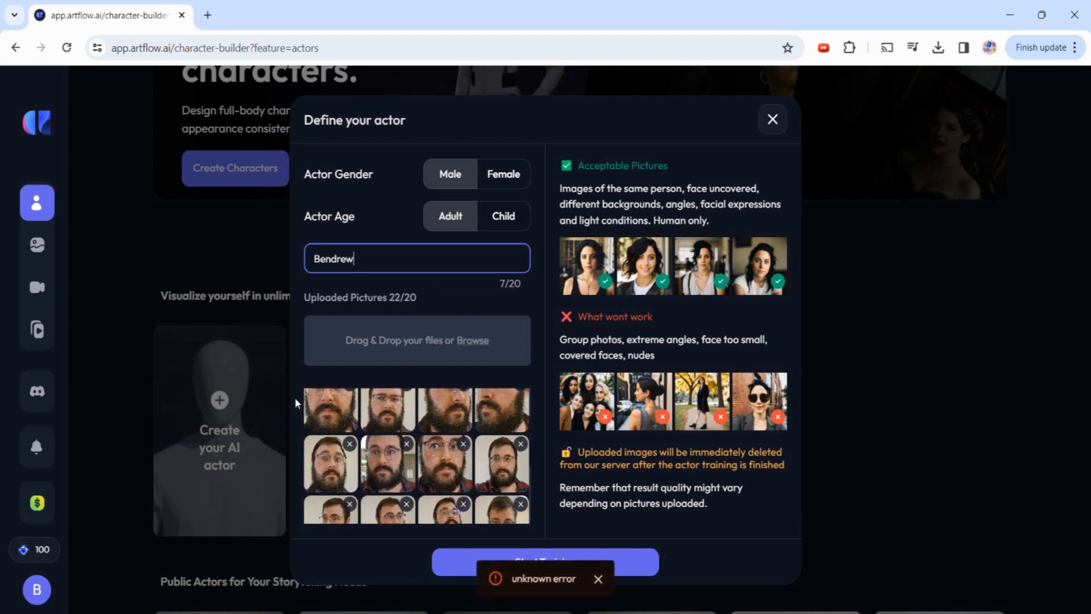
- Dismiss the error, train the new actor, and open Image Studio for it
scroll(449, 499, "down", 3)
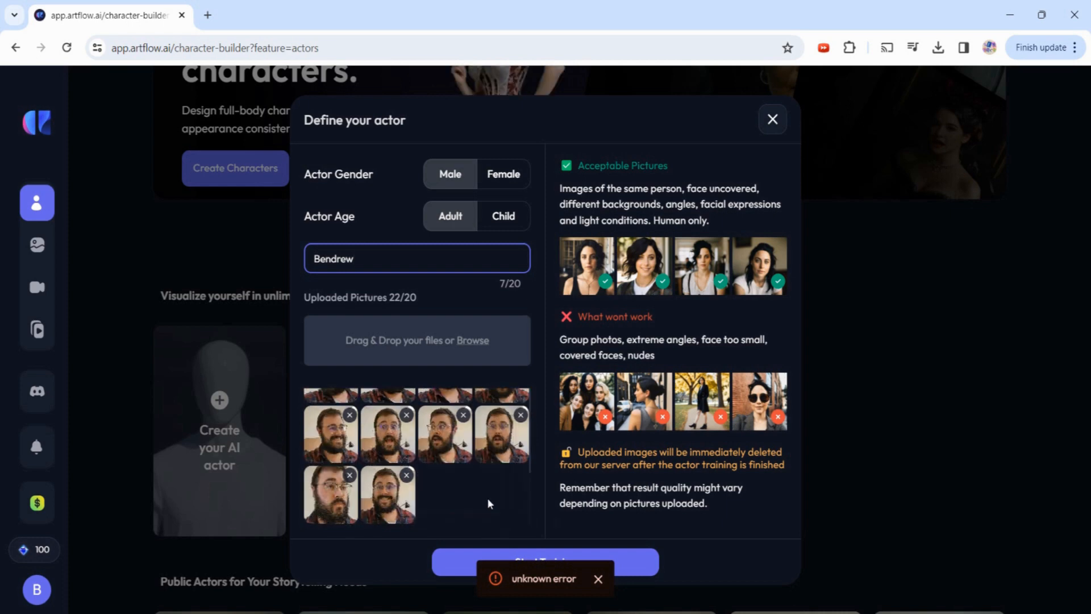
left_click(379, 503)
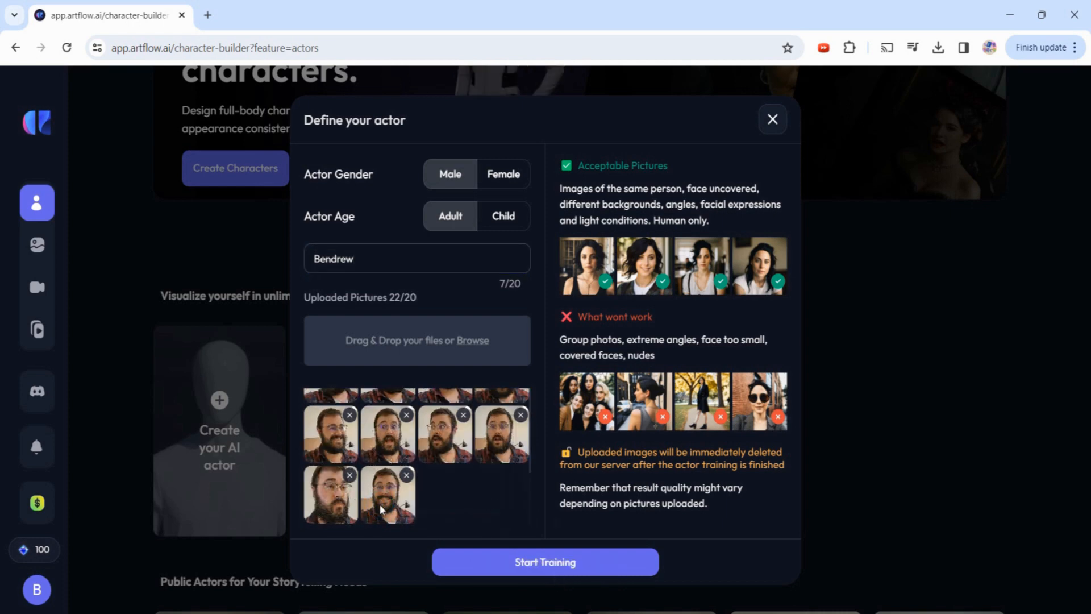
left_click(566, 562)
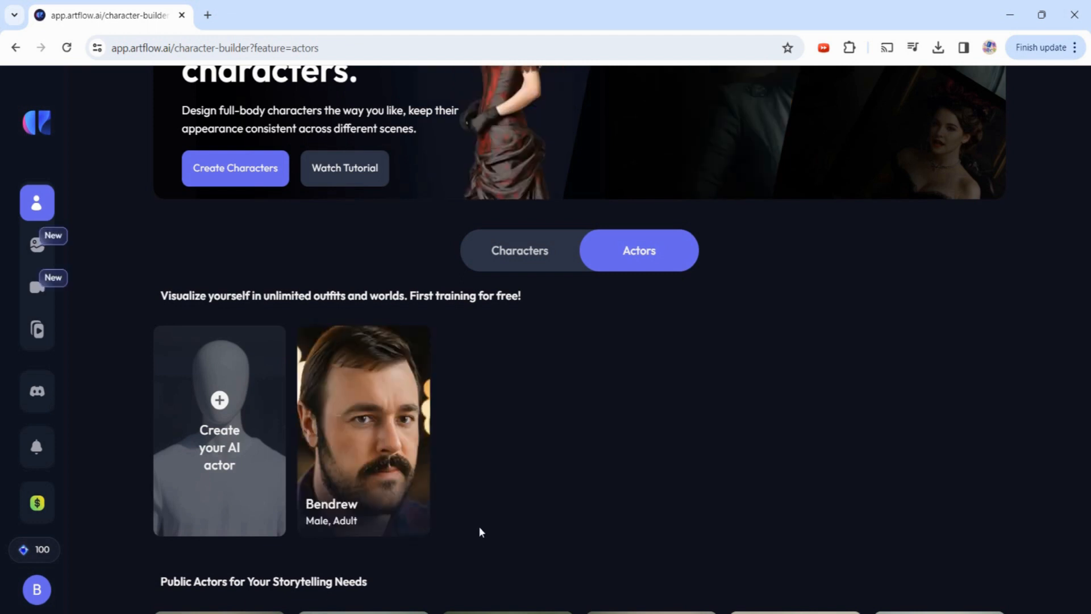
mouse_move(369, 477)
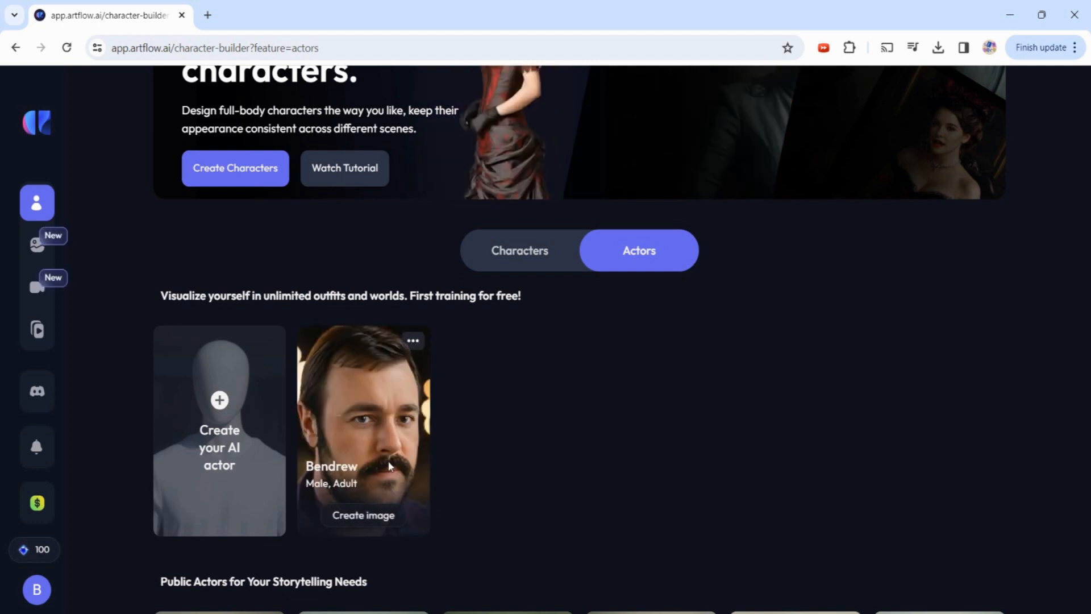
left_click(393, 514)
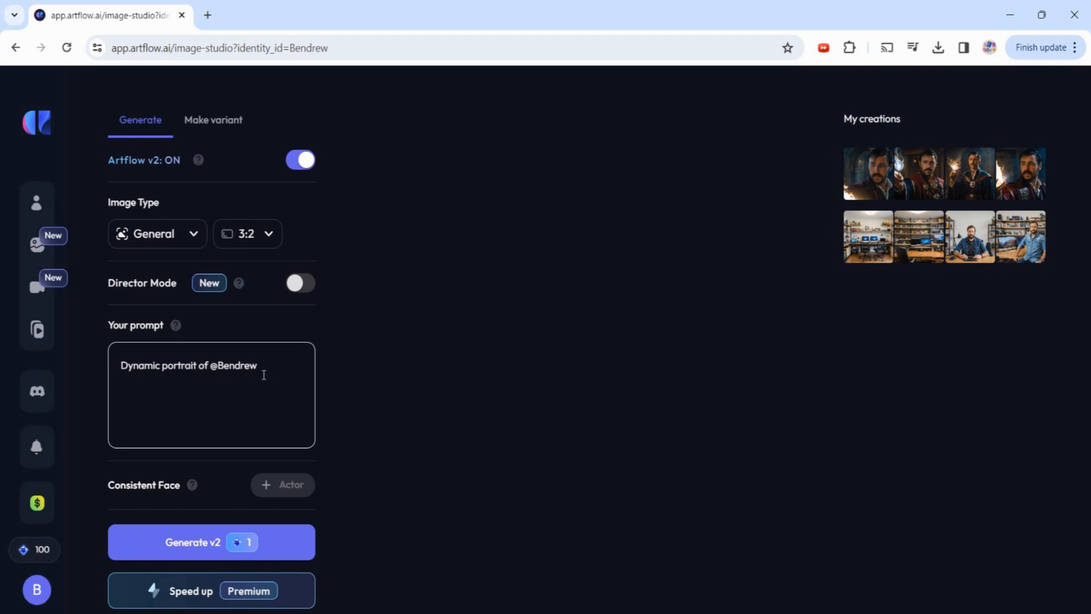
- Try saved office-desk creations as variant sources and open the bottom-left picture's details
left_click(864, 187)
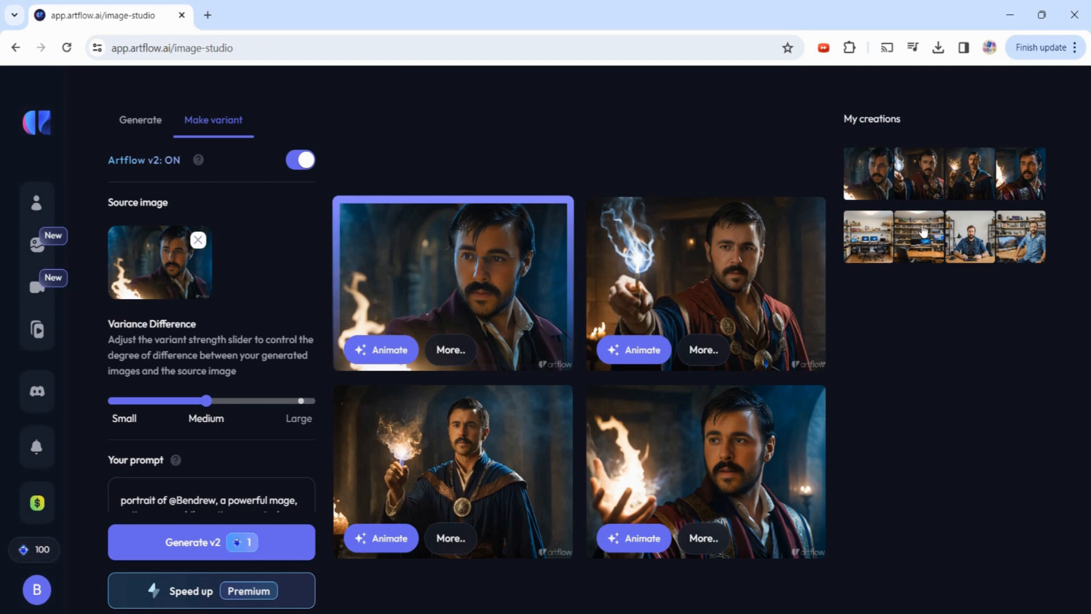
left_click(972, 245)
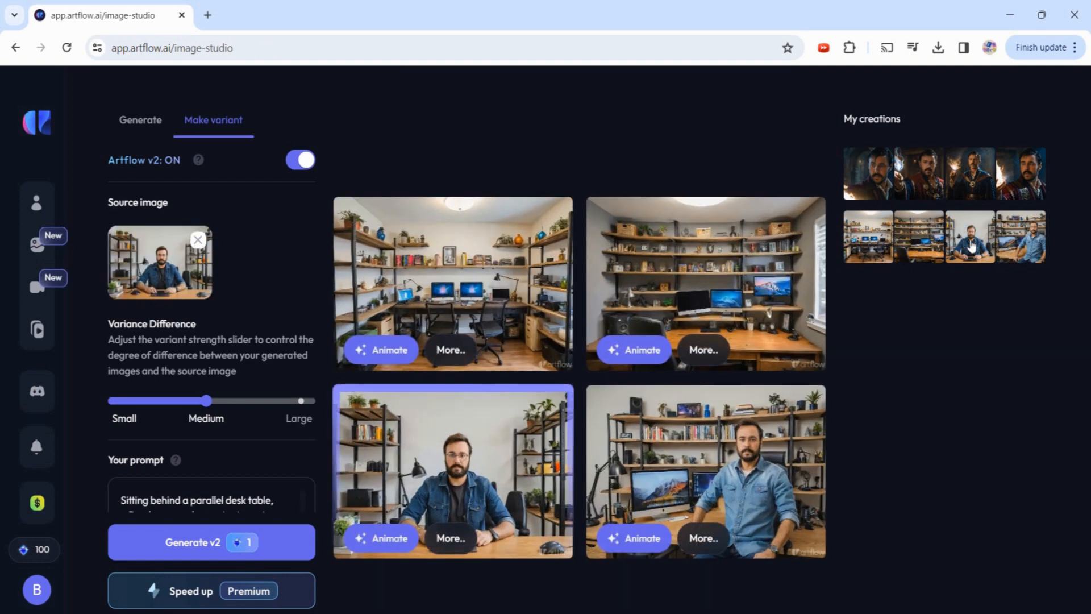
left_click(1025, 235)
left_click(875, 246)
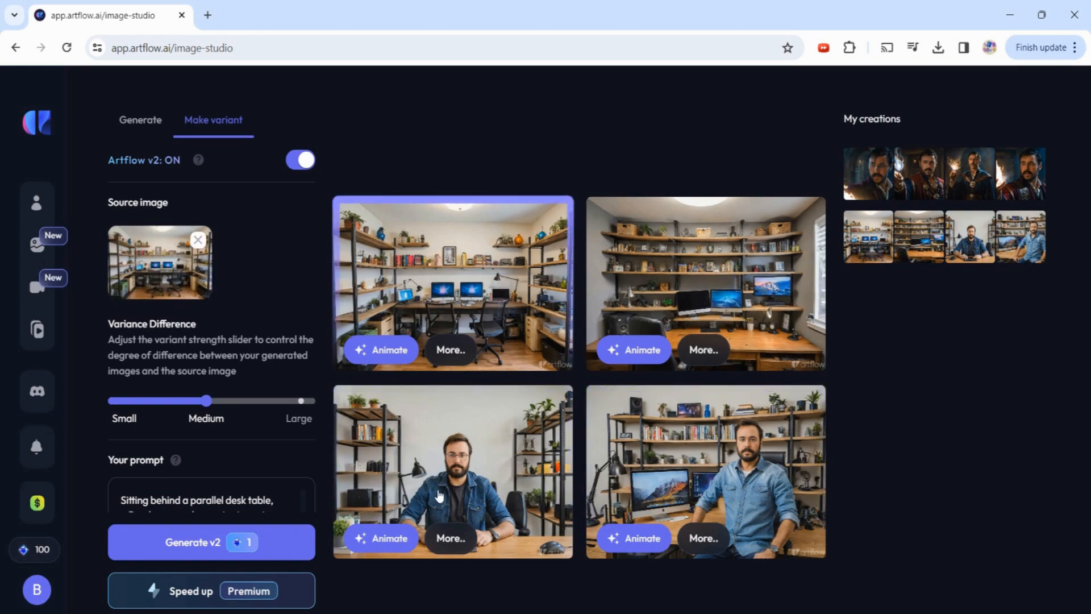
left_click(471, 471)
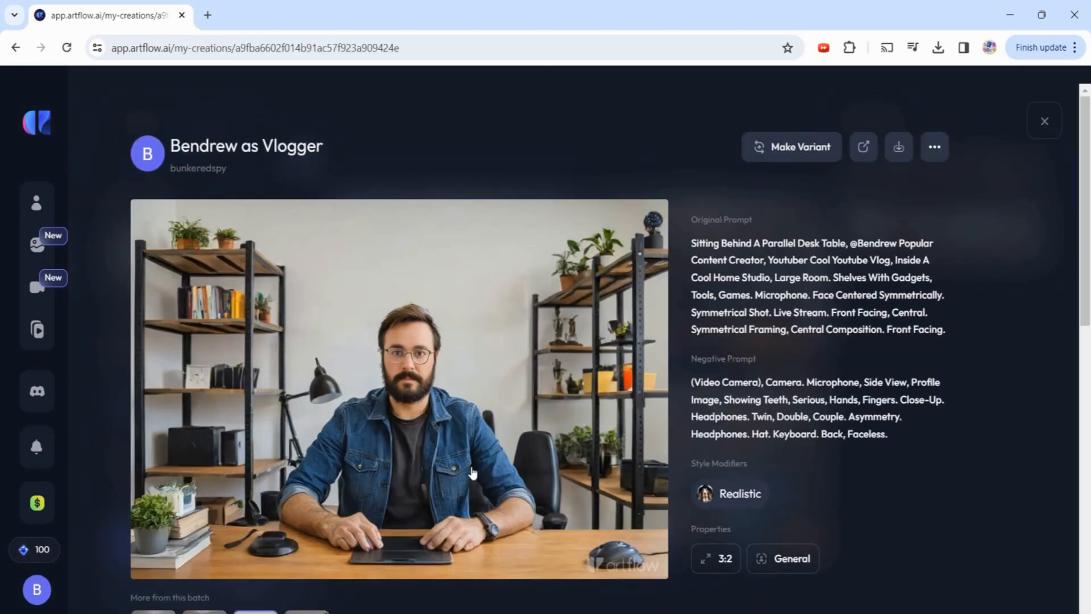
- Close the vlogger image details and switch to generating images from a prompt
left_click(1044, 121)
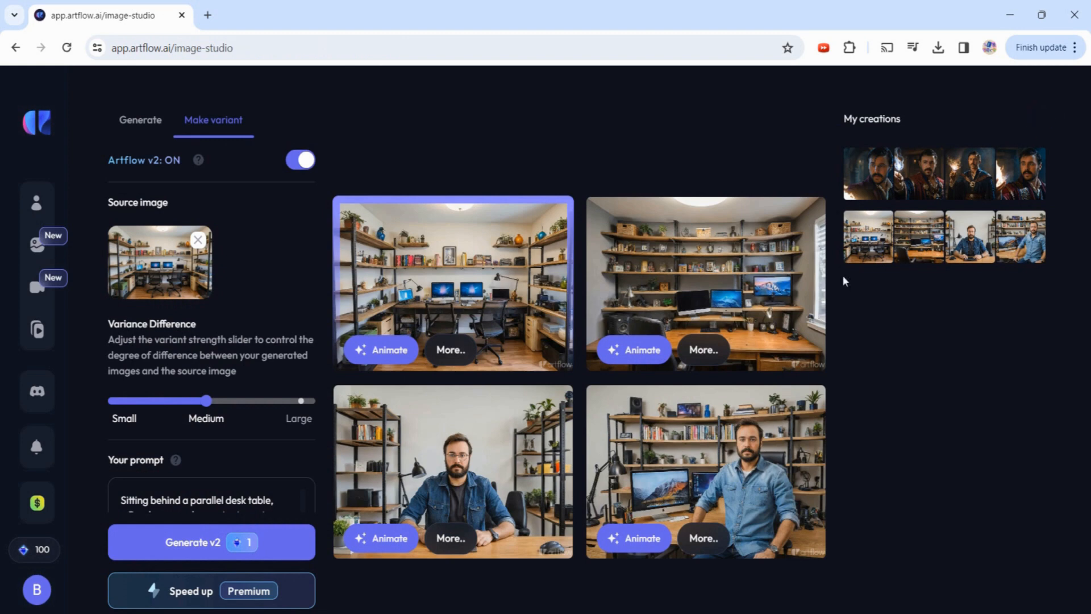
scroll(259, 339, "down", 3)
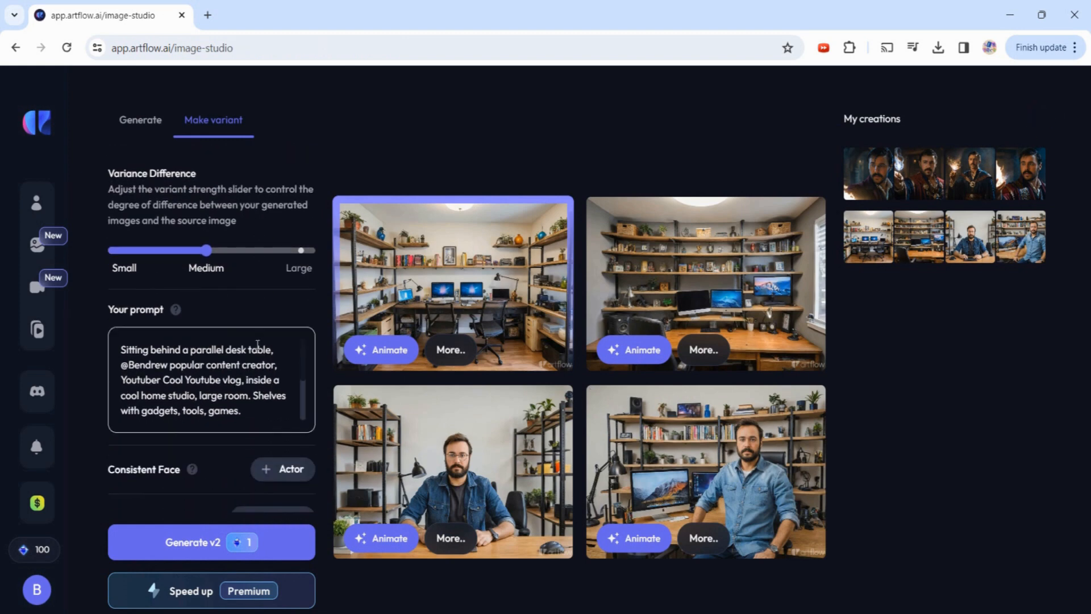
scroll(259, 341, "up", 3)
left_click(129, 124)
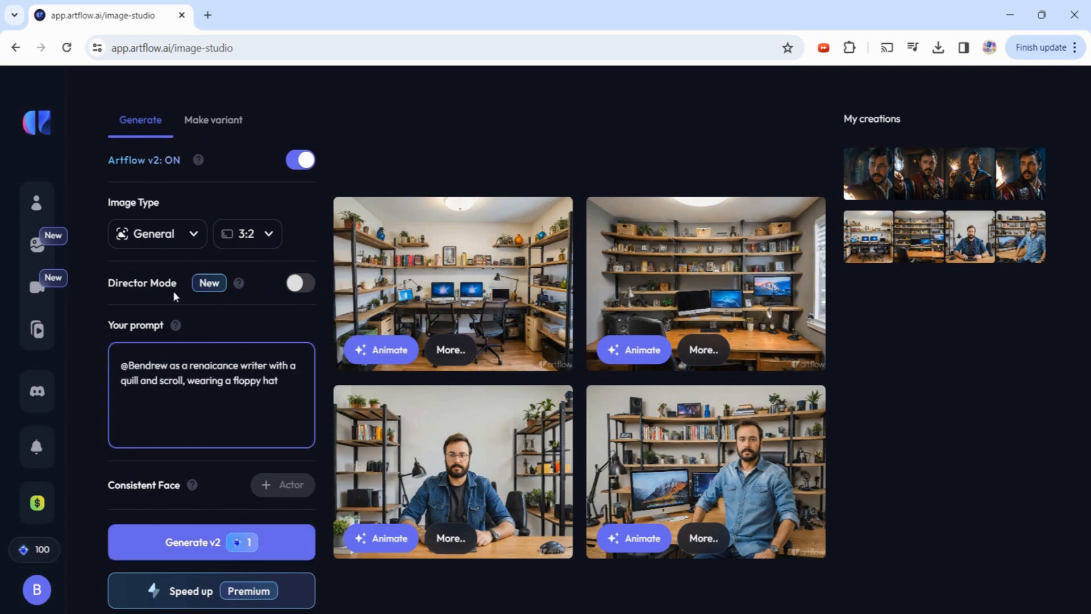
- Generate four 3:2 Renaissance writer images of the actor and open the top-right one
left_click(251, 236)
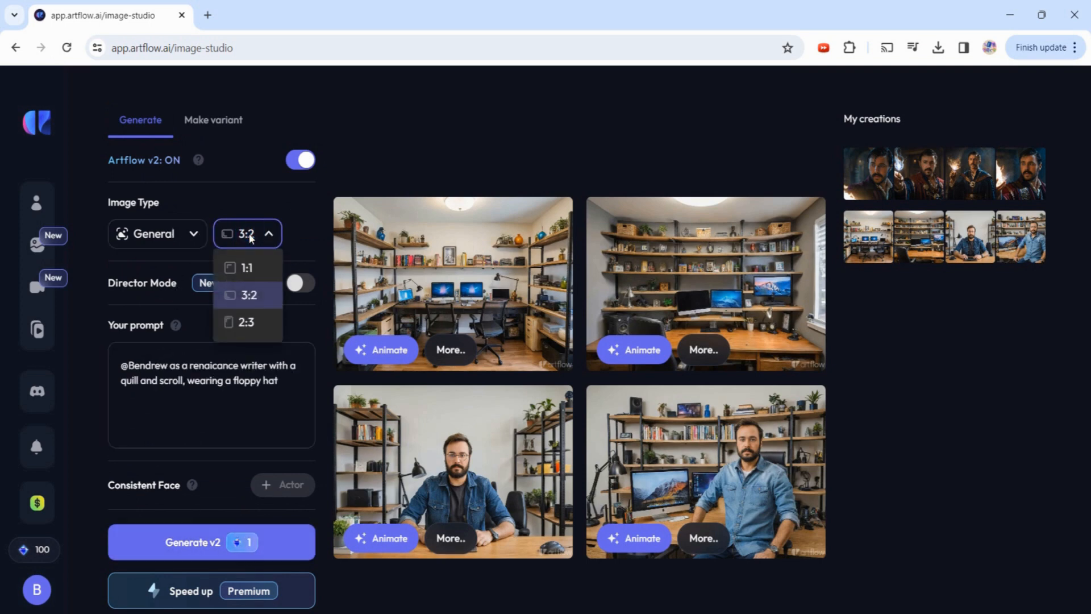
left_click(253, 238)
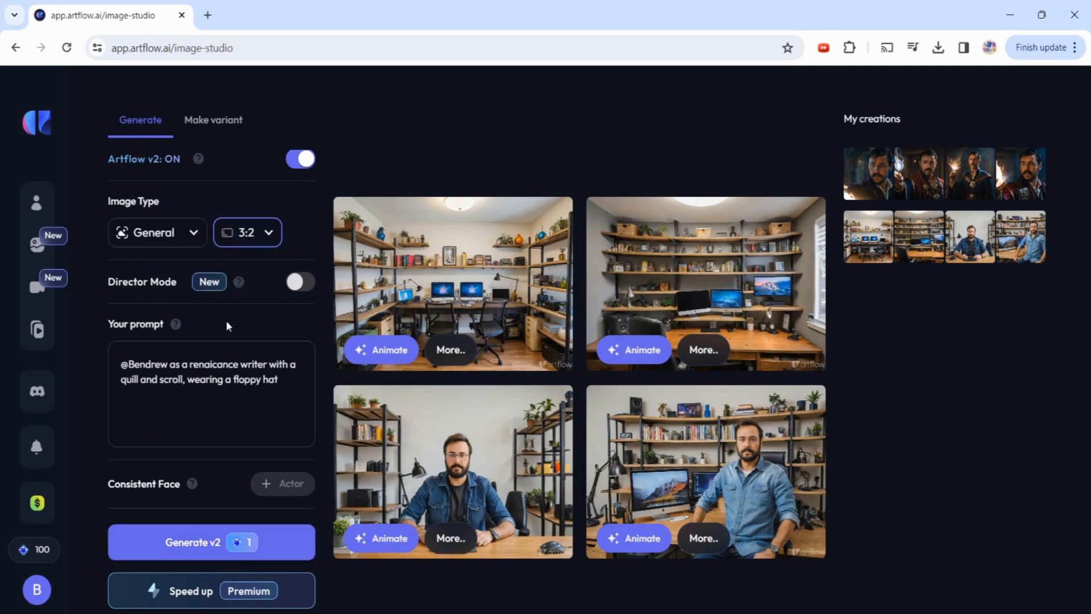
scroll(229, 326, "down", 3)
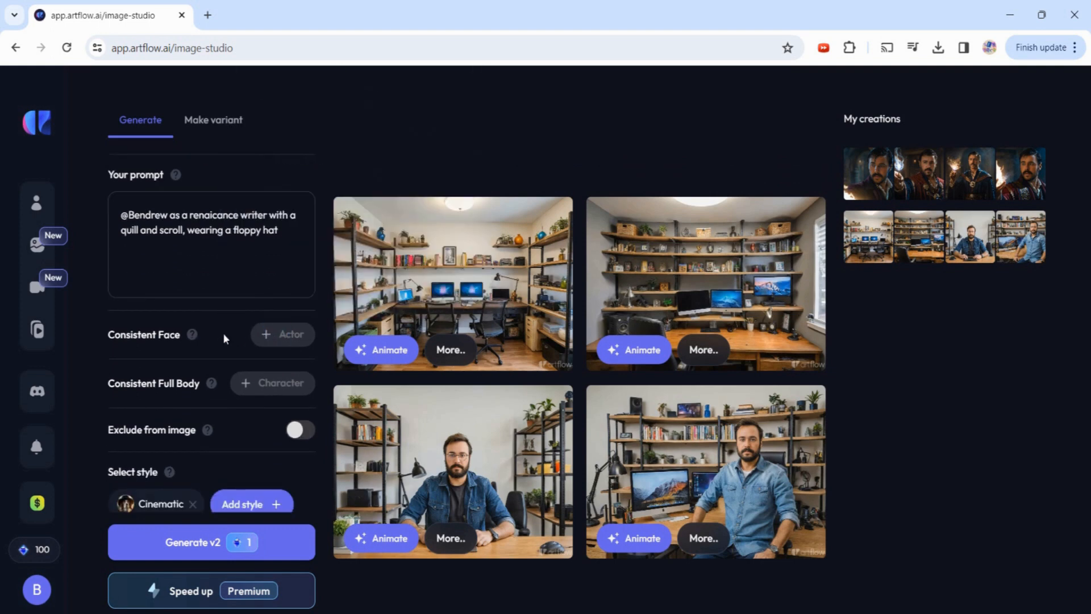
scroll(217, 341, "down", 1)
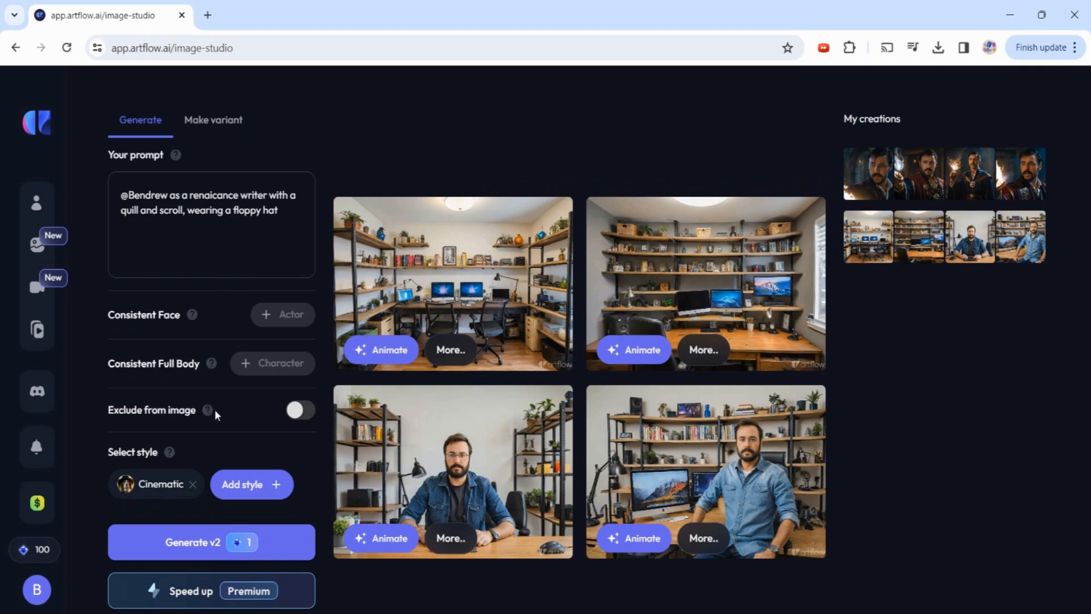
scroll(235, 420, "down", 1)
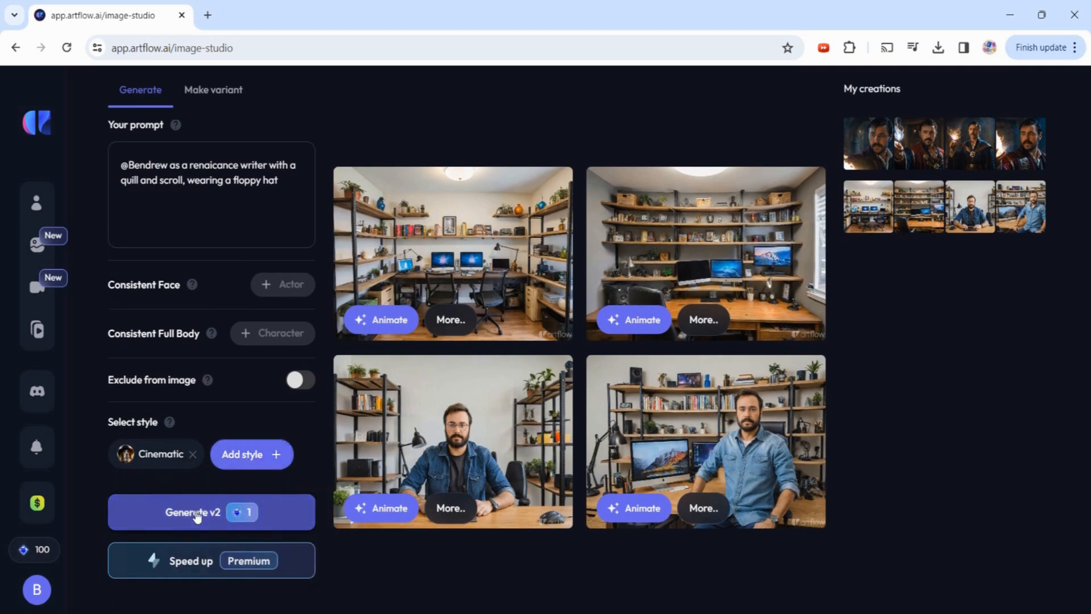
left_click(197, 515)
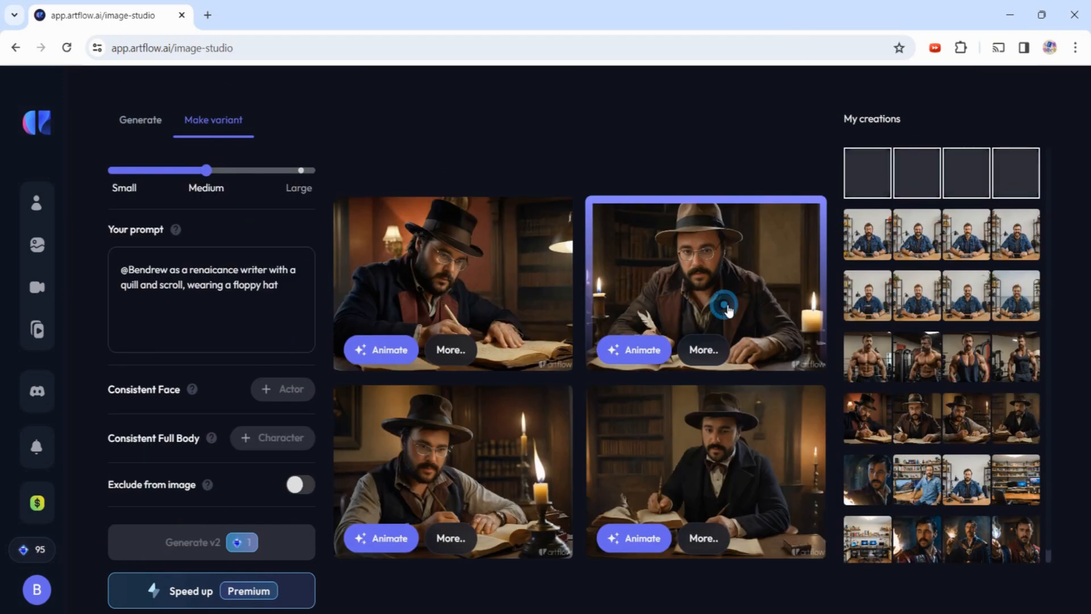
left_click(724, 305)
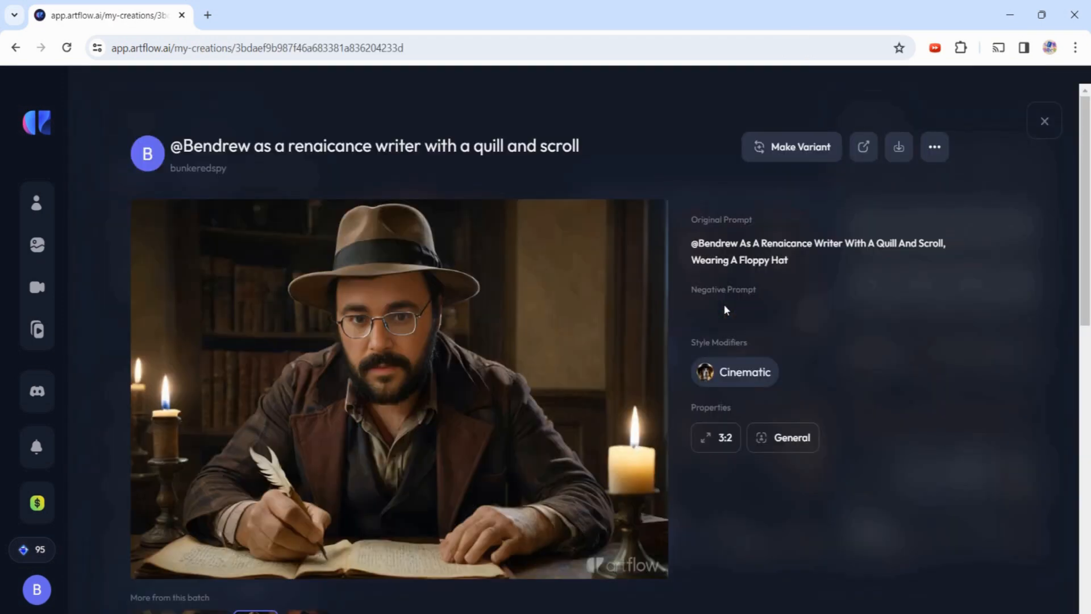
- Review the bottom-right and top-left Renaissance writer images in their detail views
left_click(1035, 129)
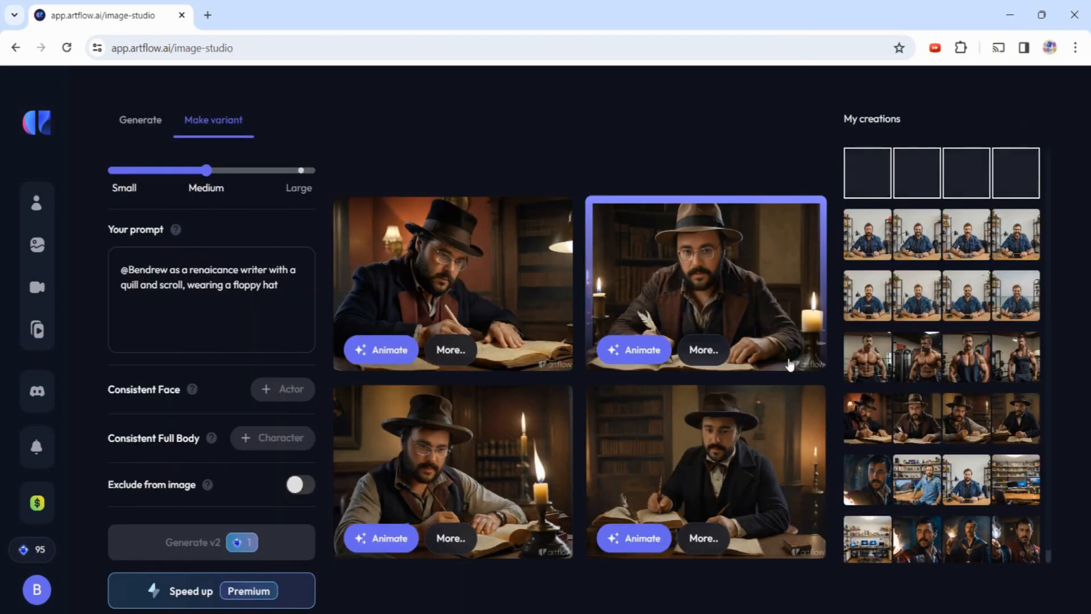
left_click(725, 469)
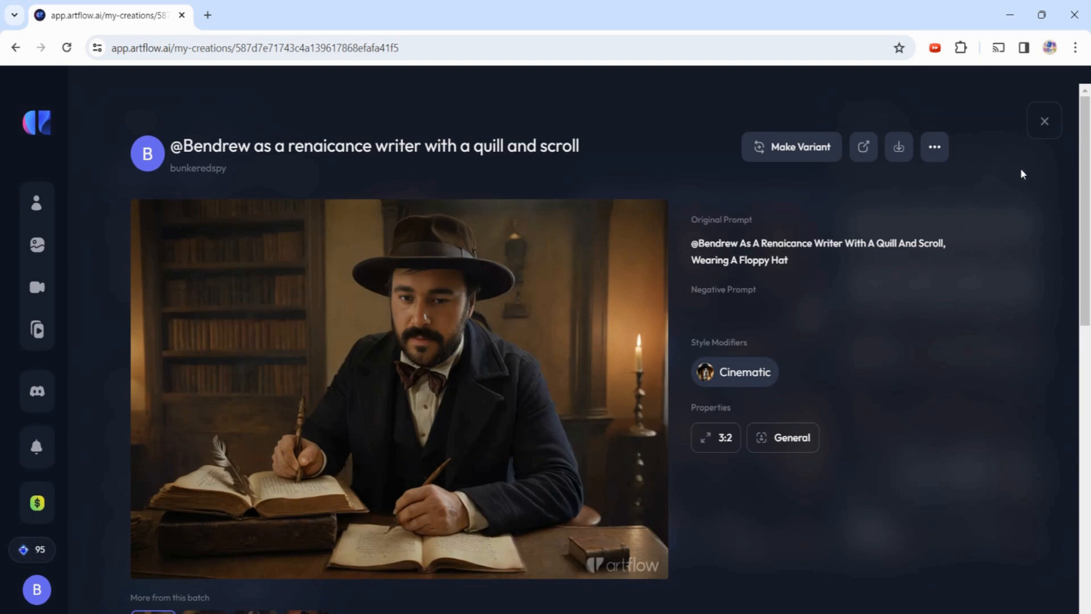
left_click(1044, 121)
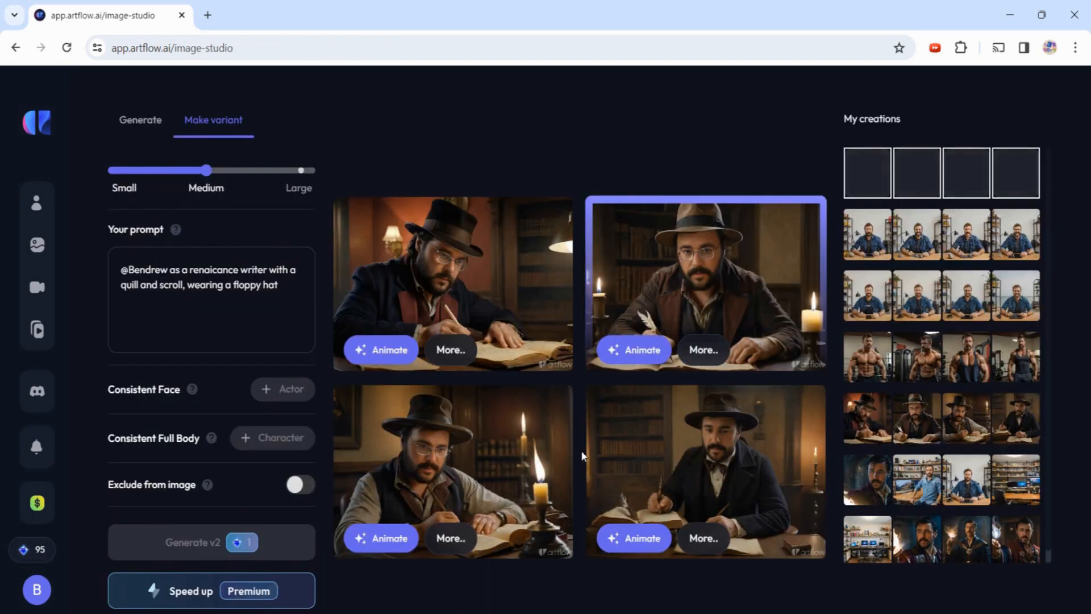
left_click(495, 317)
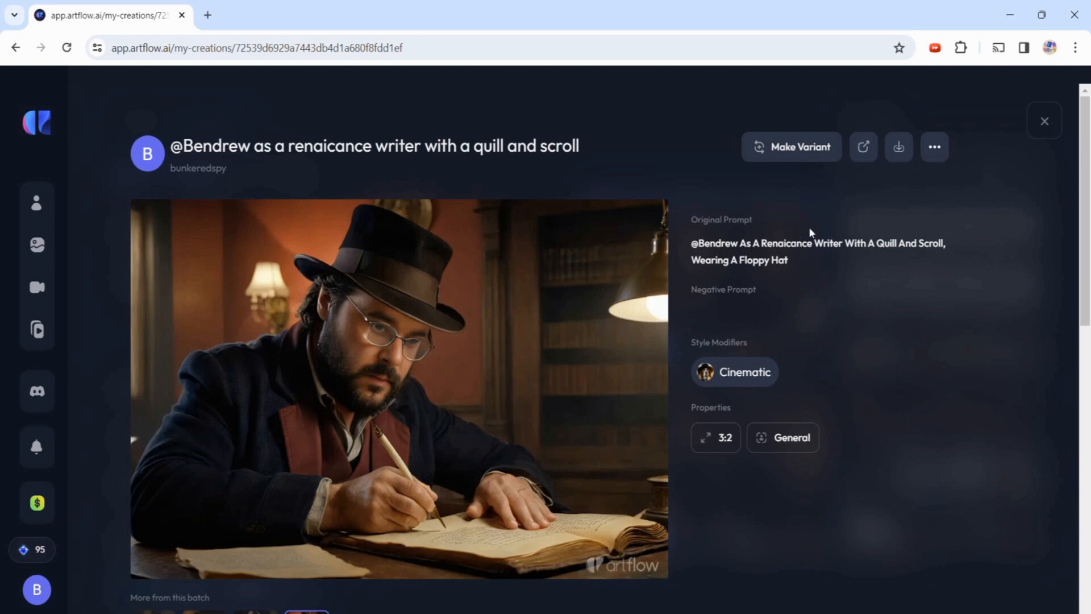
left_click(1050, 118)
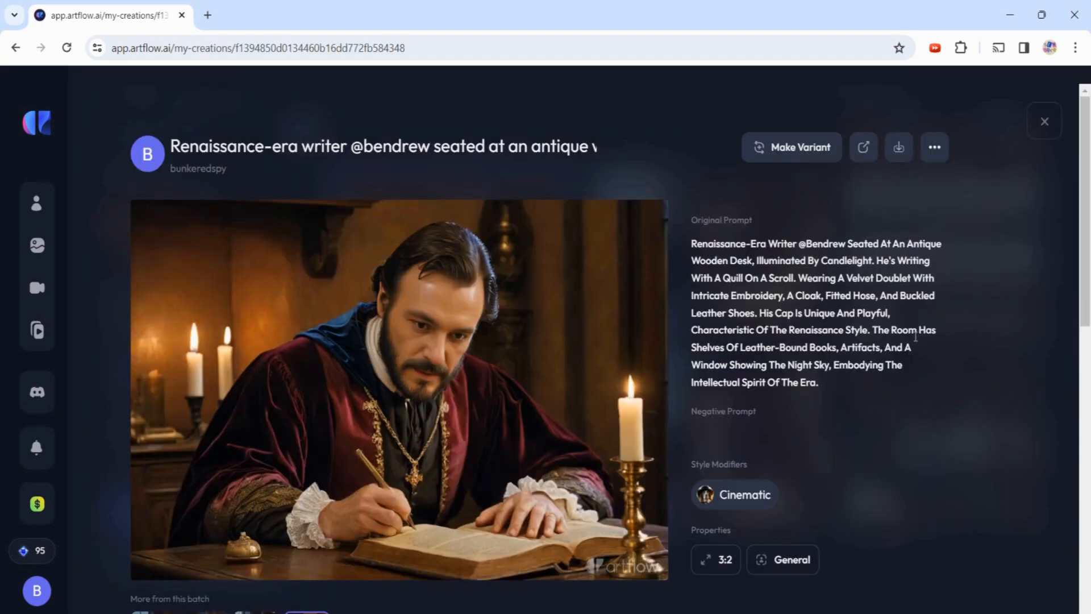
- Review the velvet-doublet writer variants, then select the whole prompt to replace it
left_click(1043, 123)
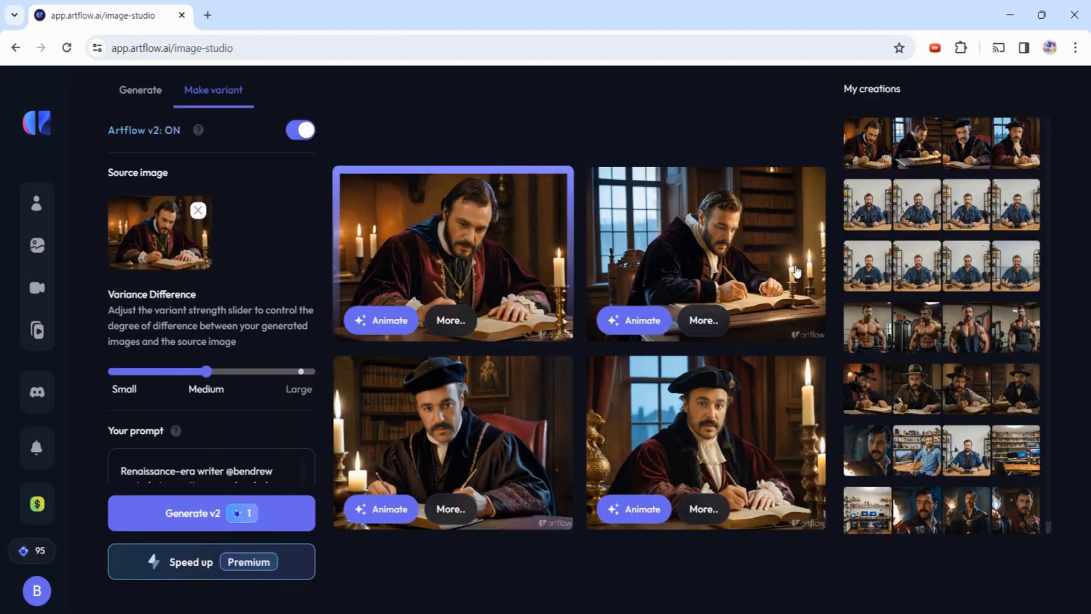
left_click(476, 460)
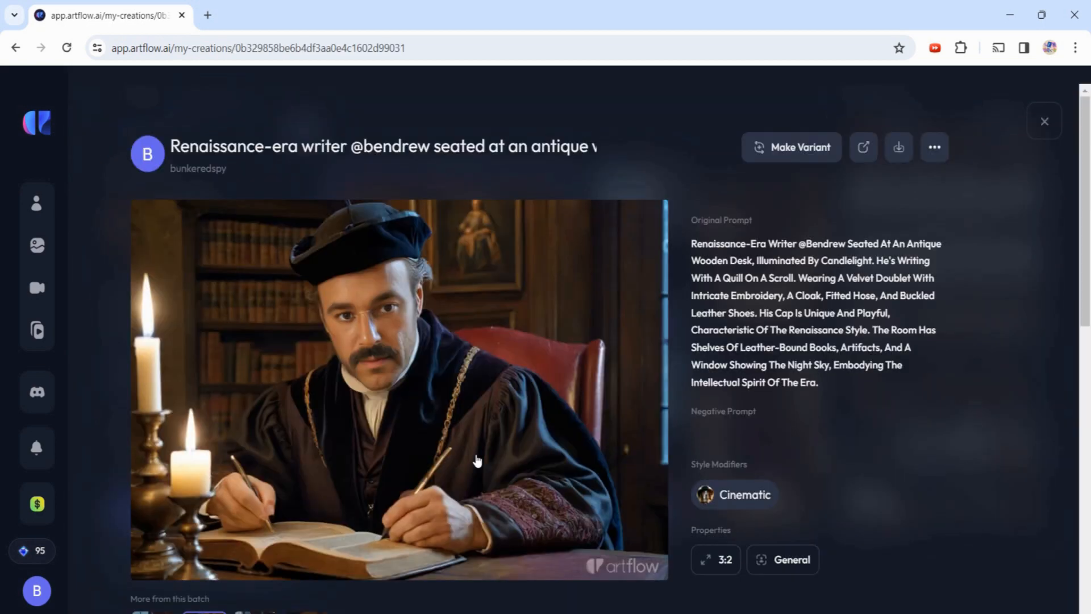
left_click(1049, 126)
left_click(729, 472)
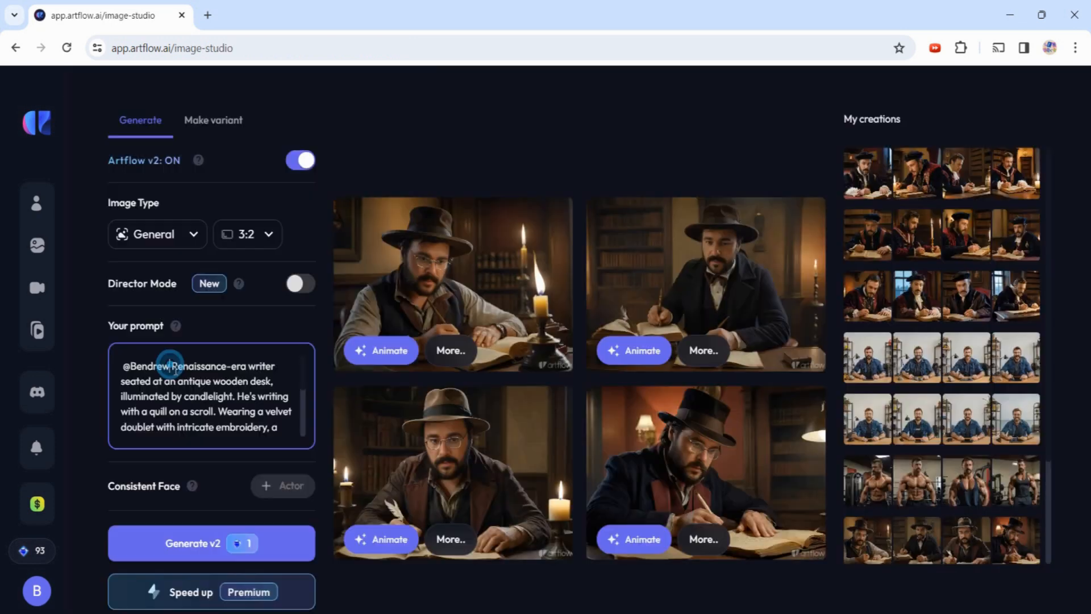
left_click_drag(170, 364, 304, 493)
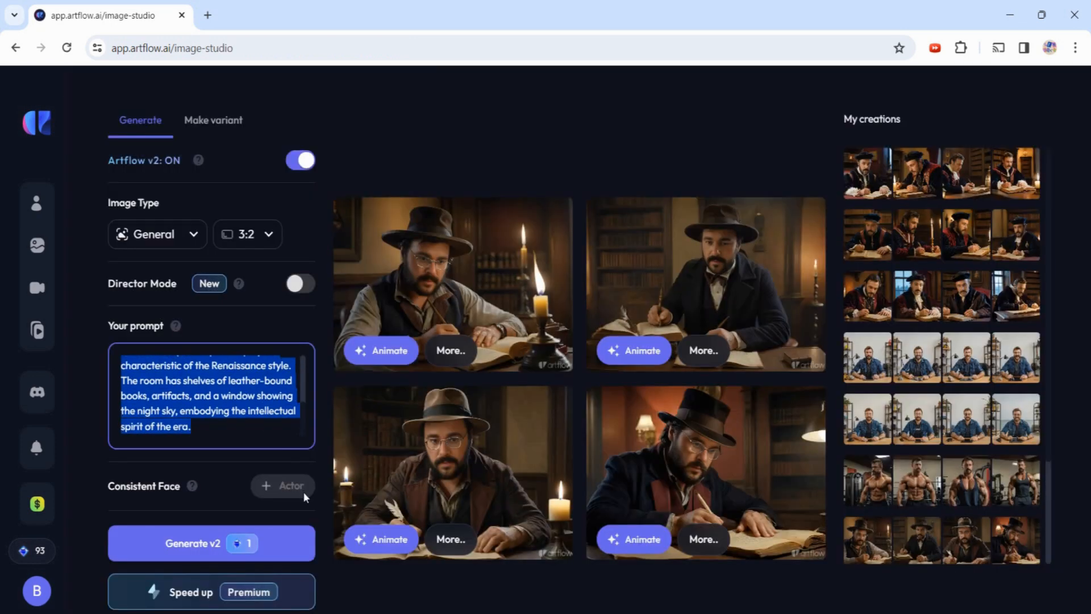
- Set the prompt to the actor's @-tag, enable Director Mode, and frame a mid shot left of centre
left_click(301, 283)
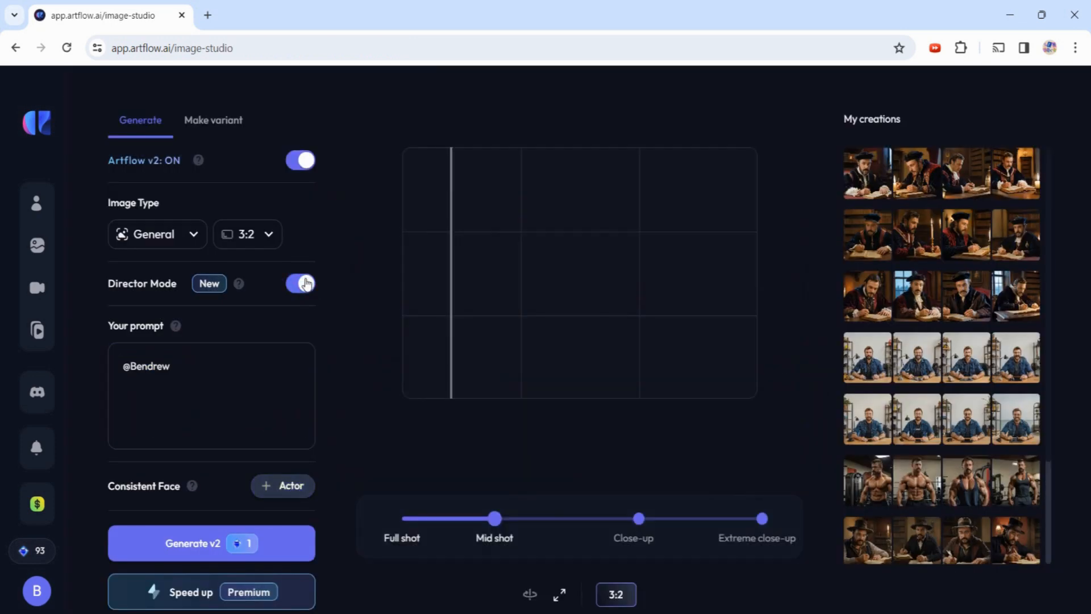
left_click_drag(512, 273, 563, 323)
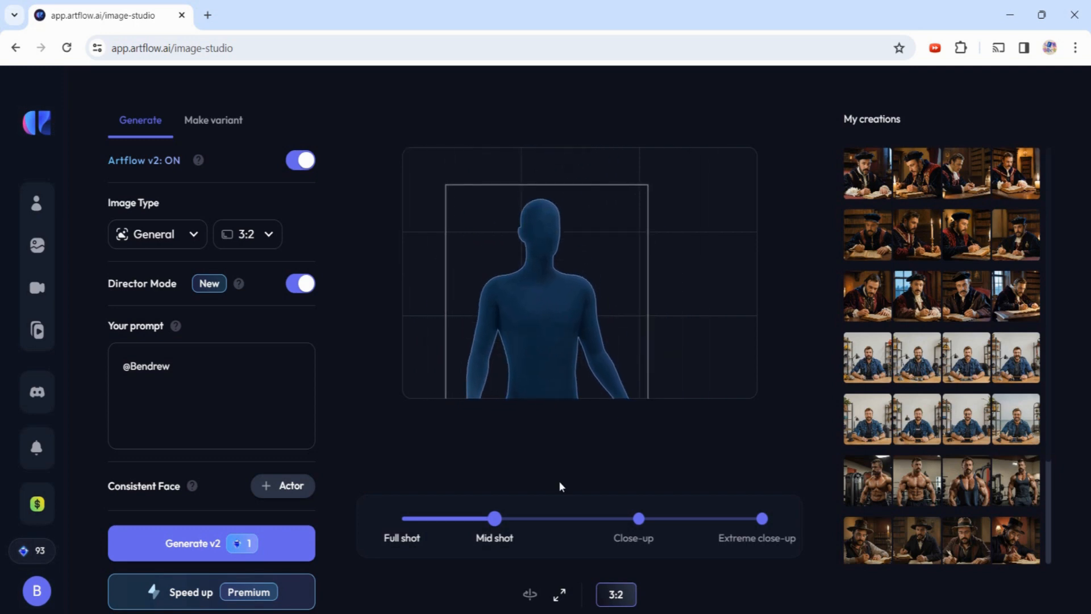
left_click(762, 518)
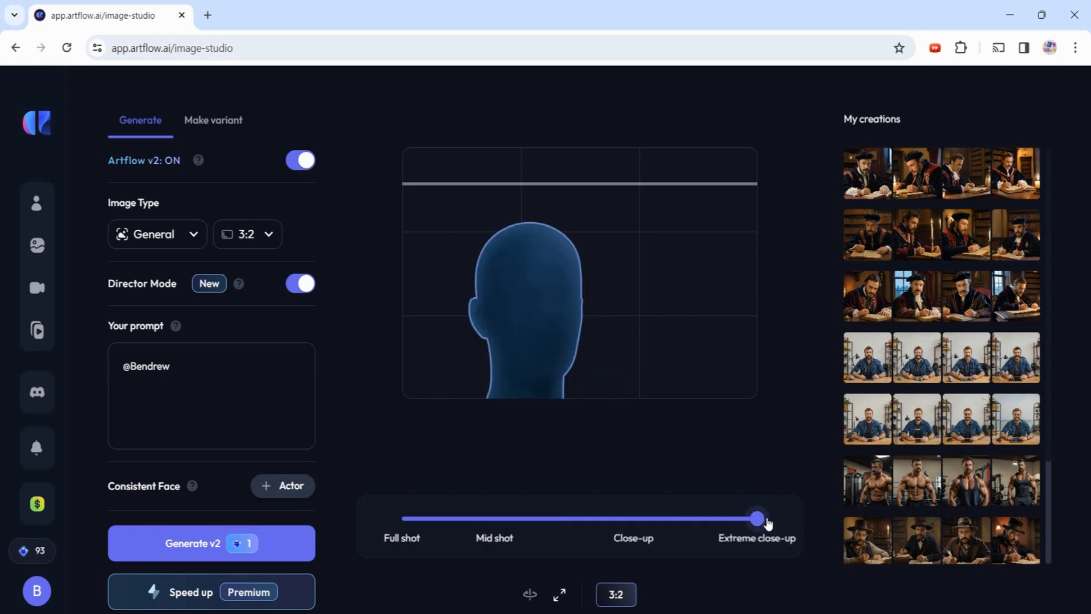
left_click(635, 522)
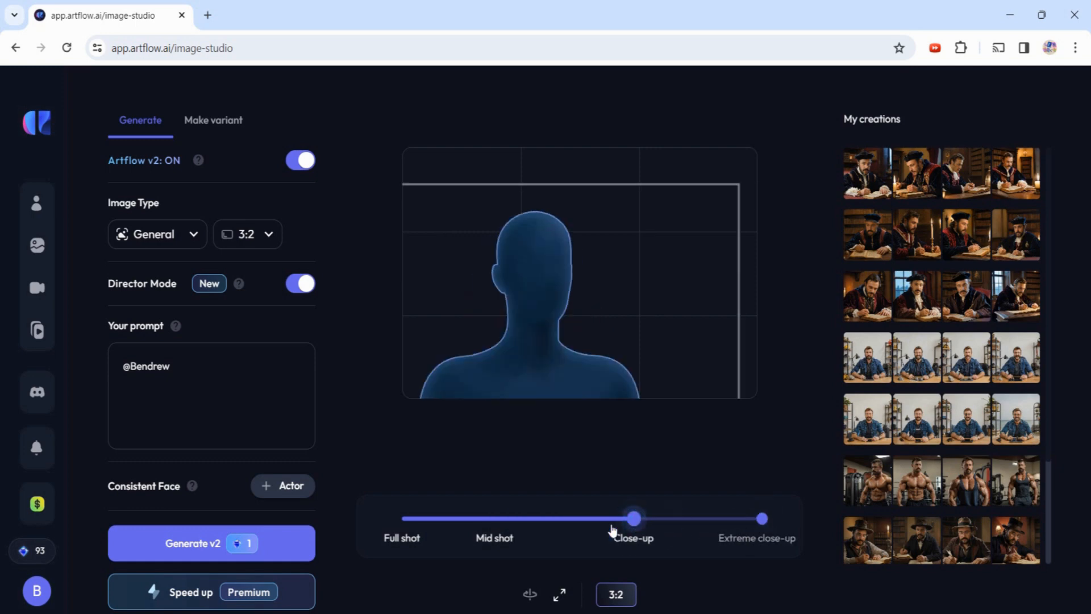
left_click(504, 524)
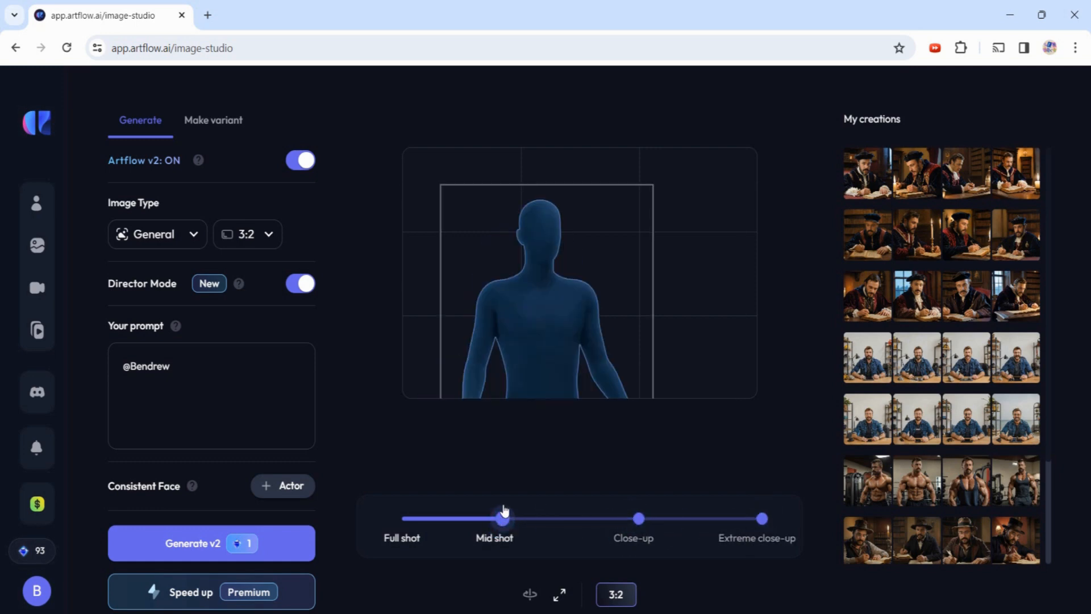
left_click_drag(531, 345, 475, 335)
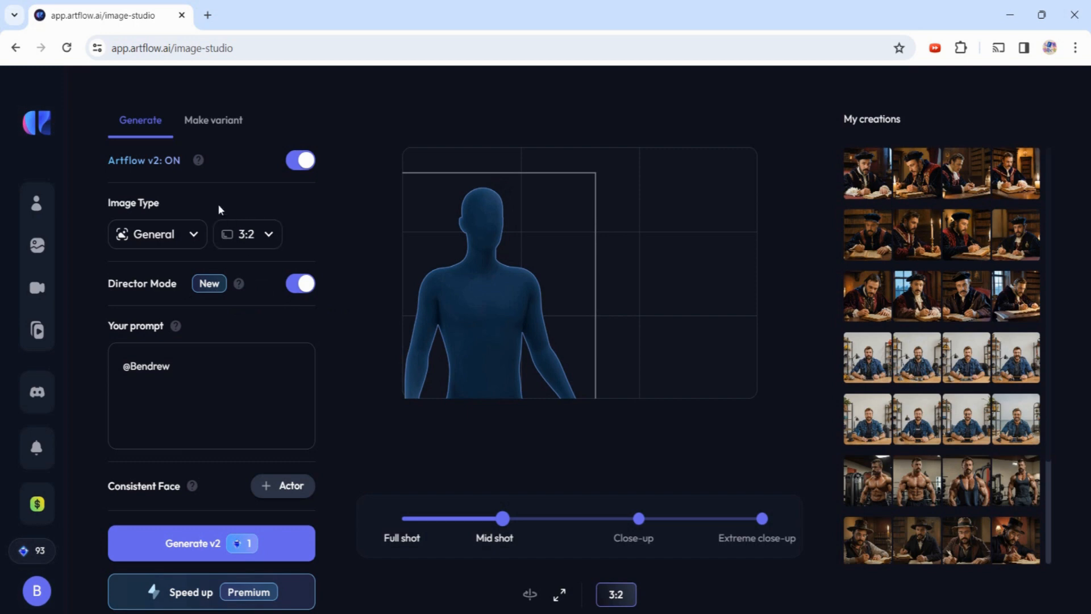
left_click(233, 407)
- Describe the actor as a camera operator filming an action scene, generate, and open the bottom-right result
type("as in illustration of a camera operator filming and action scene for a movie. out of focus on the right side of the screen is an explosion")
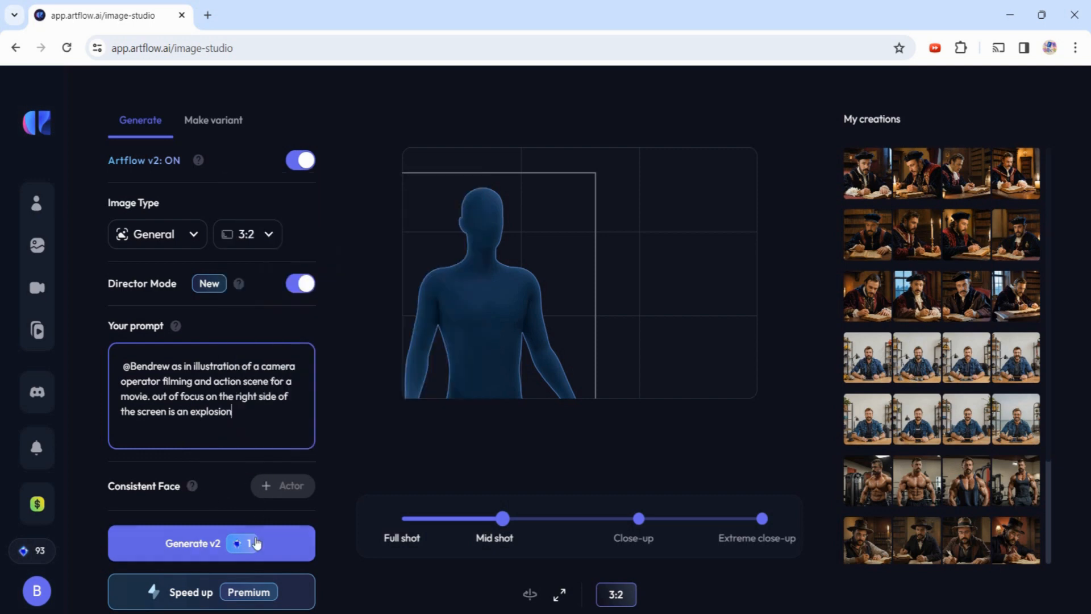
left_click(256, 544)
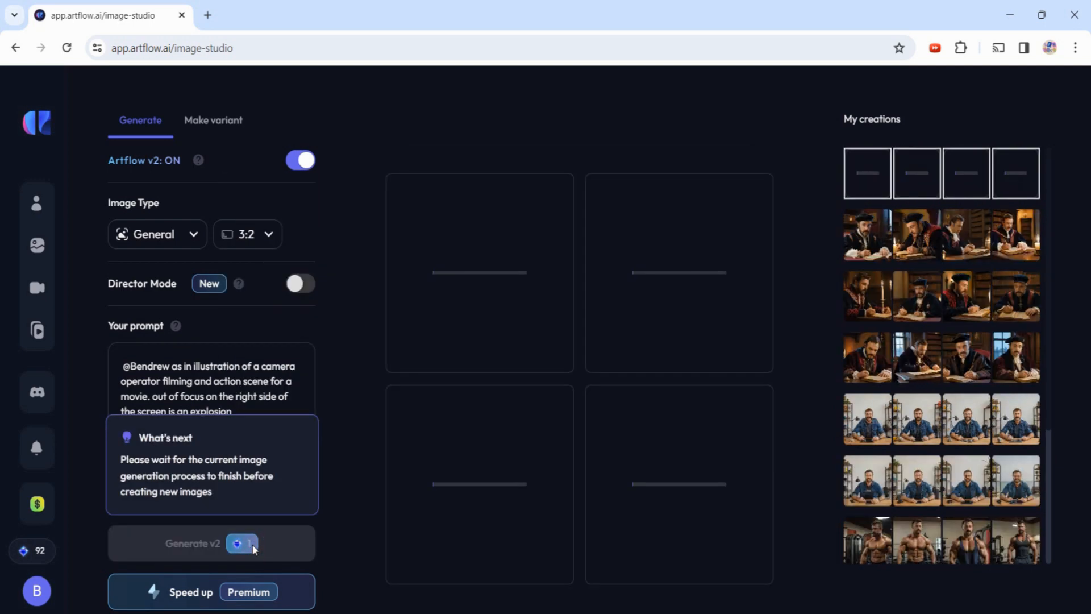
left_click(717, 459)
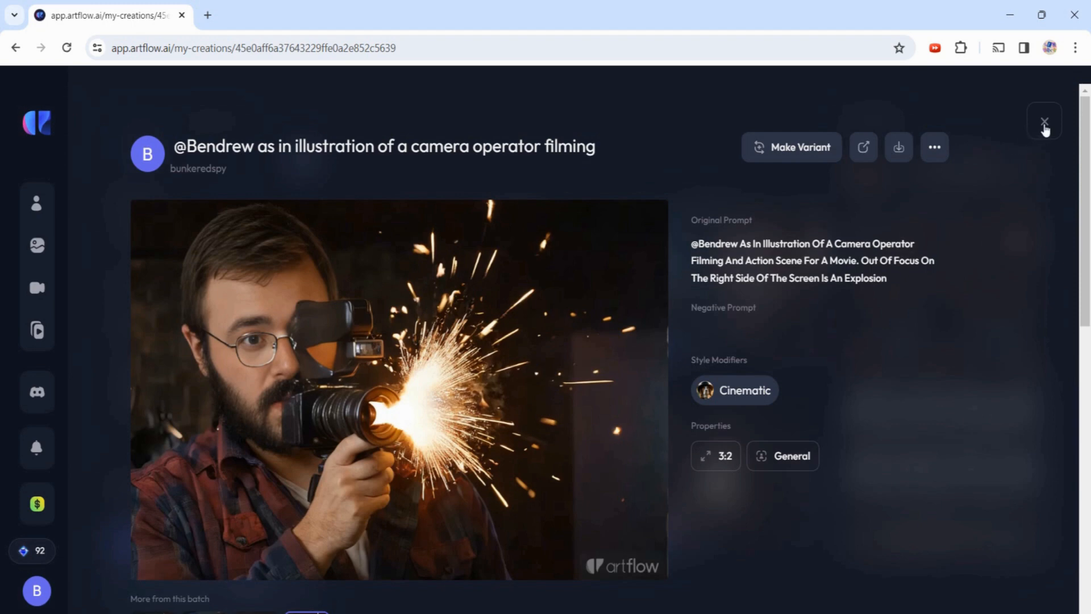
- View the camera-operator variants one by one up close, then go to the Video Studio gallery
left_click(1044, 124)
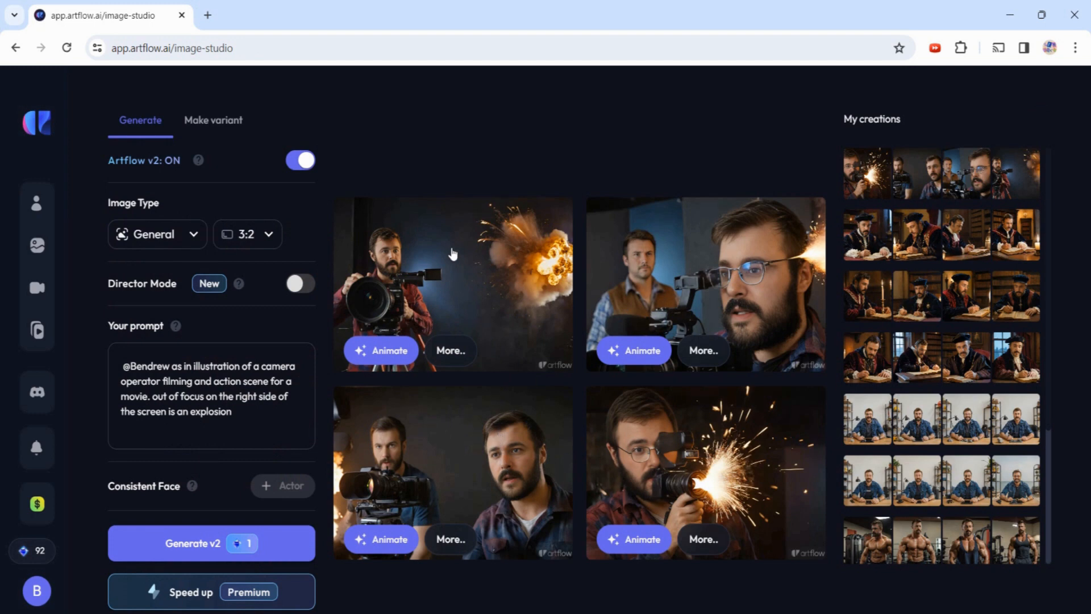
left_click(529, 299)
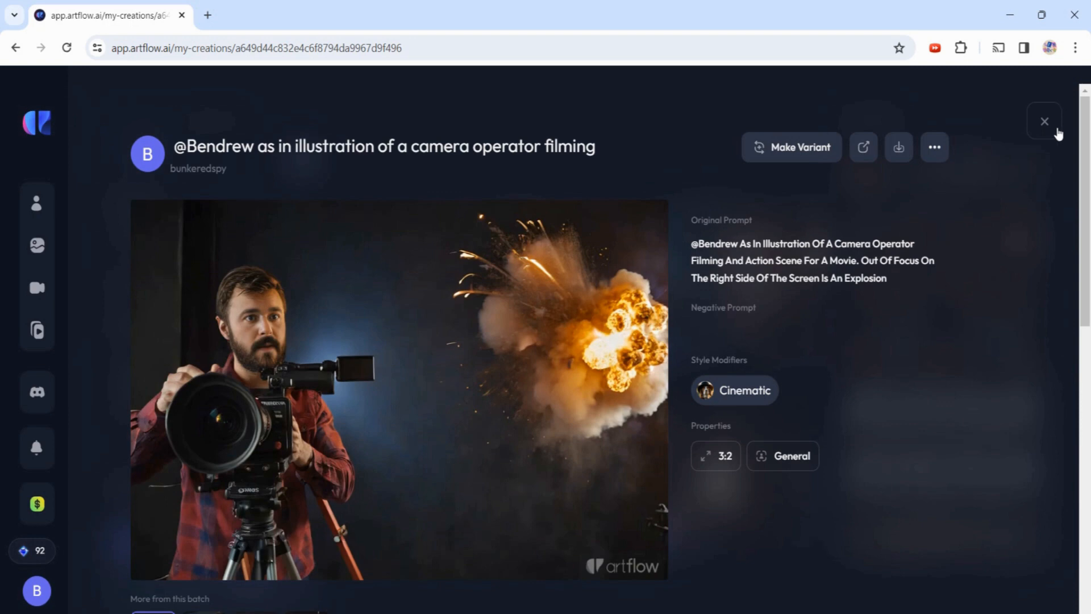
left_click(1044, 121)
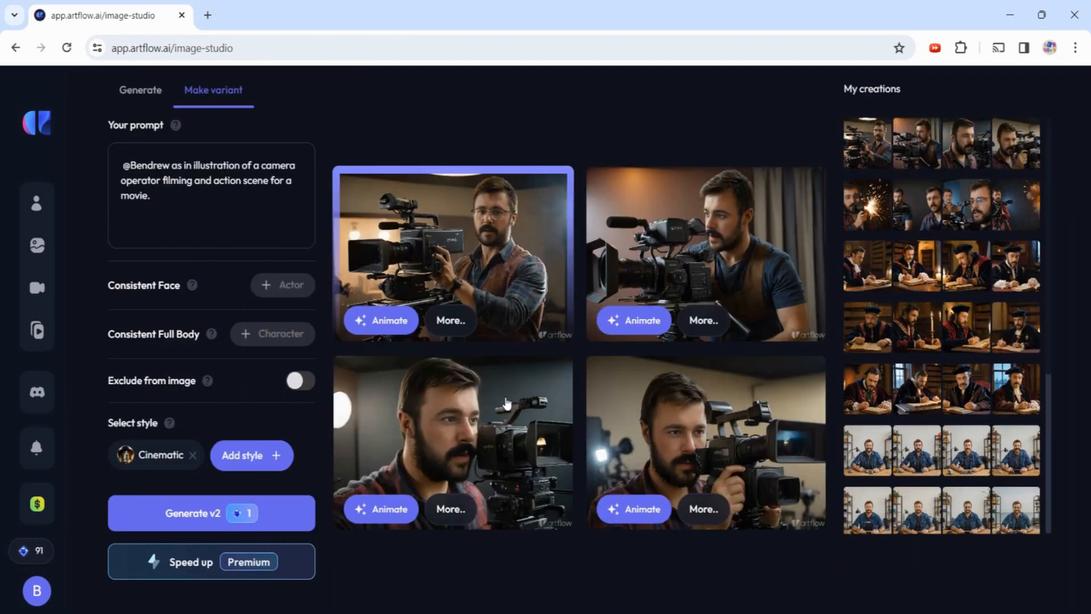
left_click(504, 431)
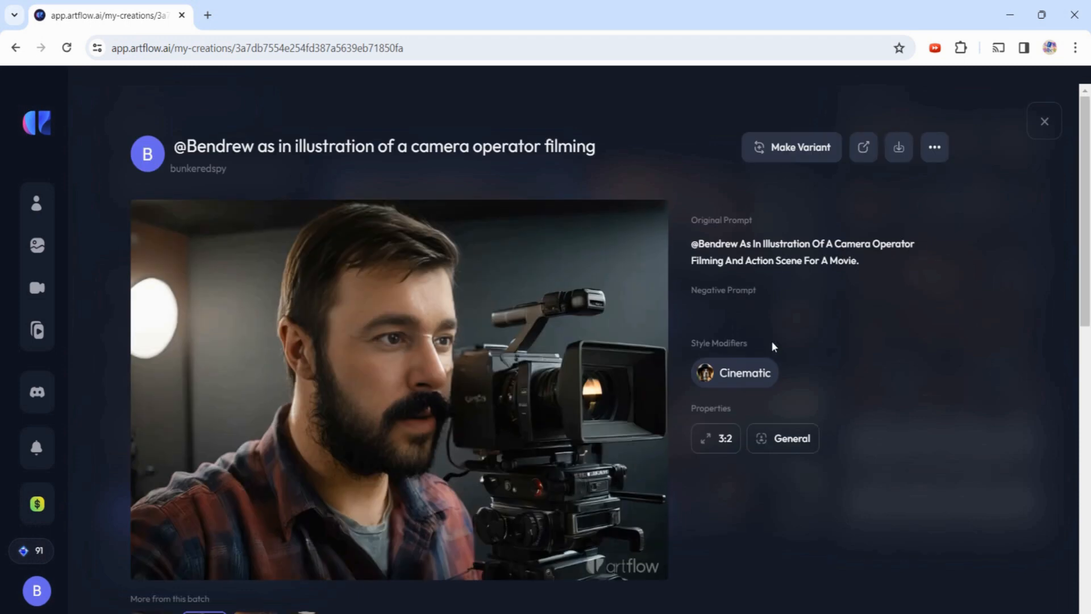
left_click(1044, 123)
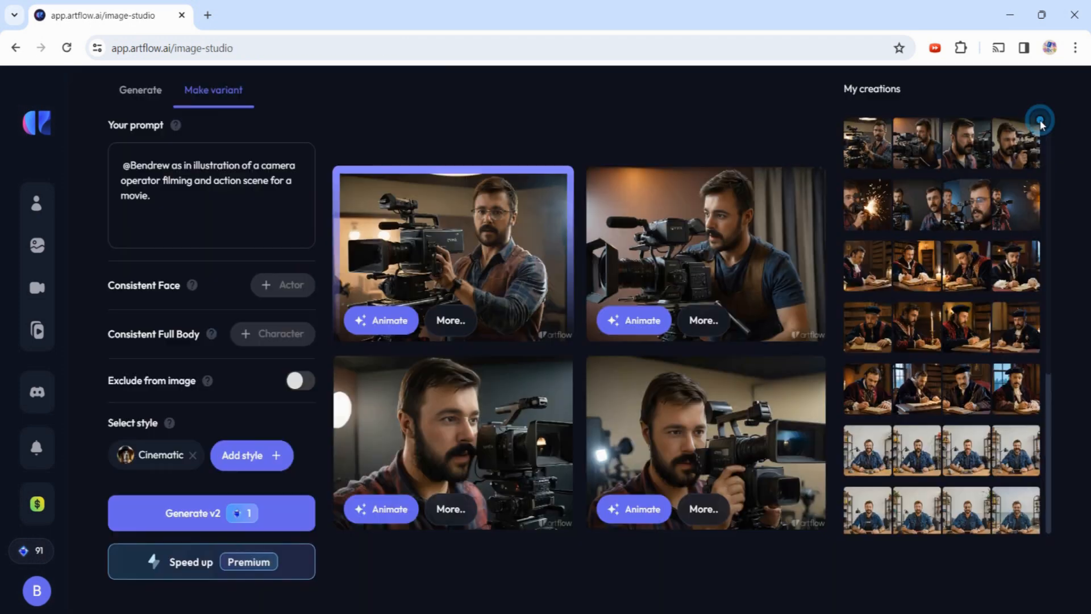
left_click(736, 447)
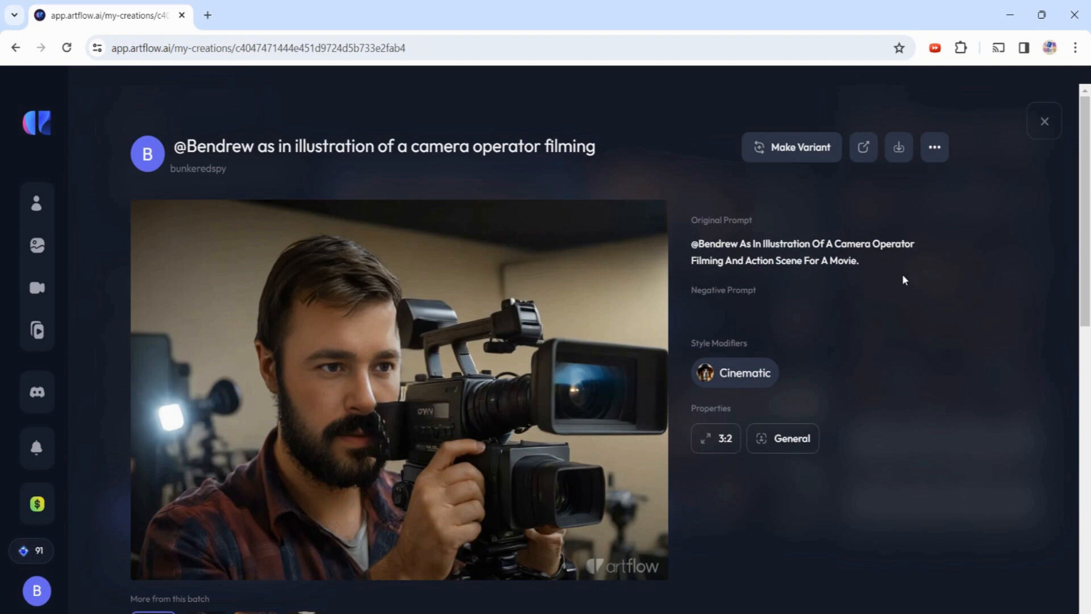
left_click(1046, 121)
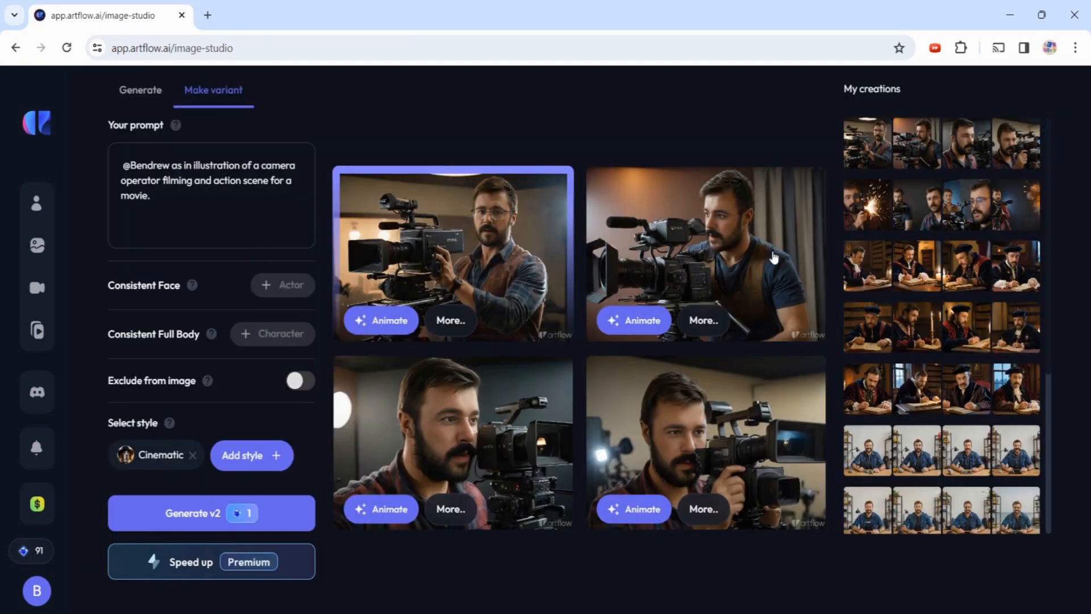
left_click(532, 257)
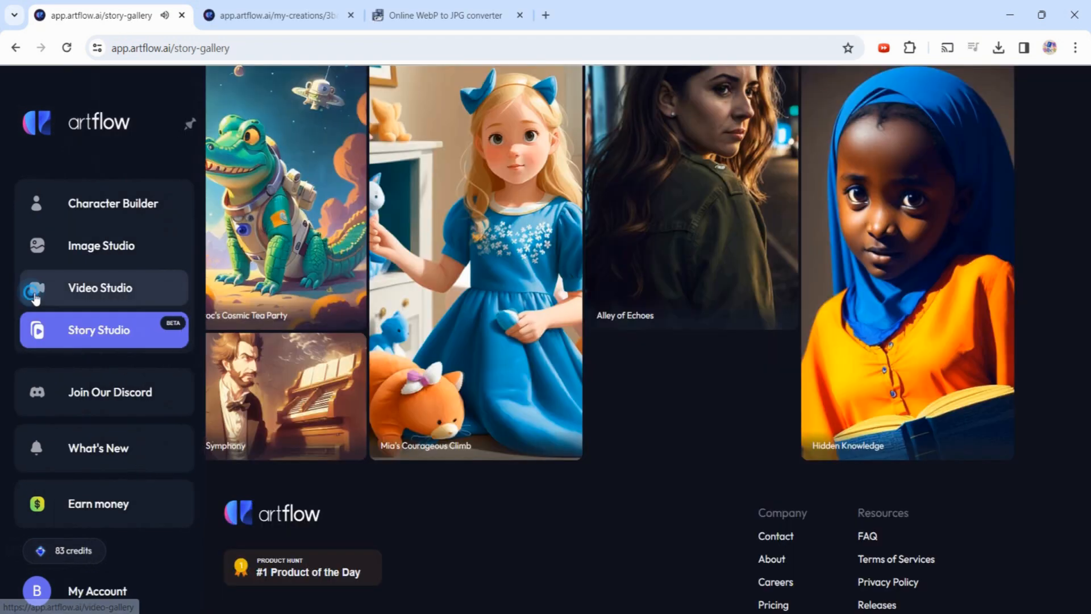
left_click(37, 290)
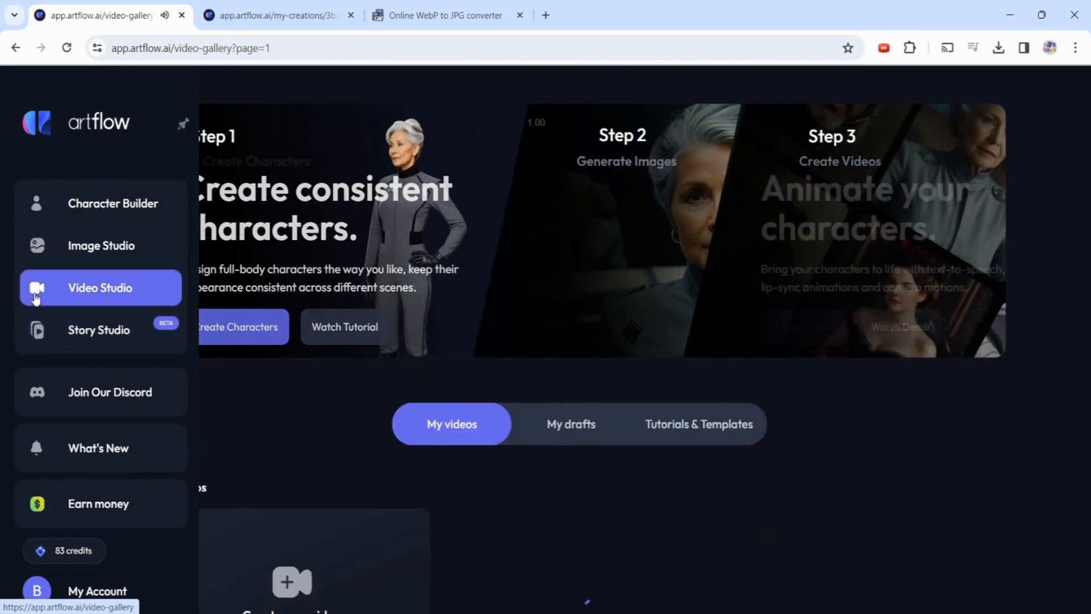
- Start a new video in the Video Studio editor
scroll(484, 514, "down", 5)
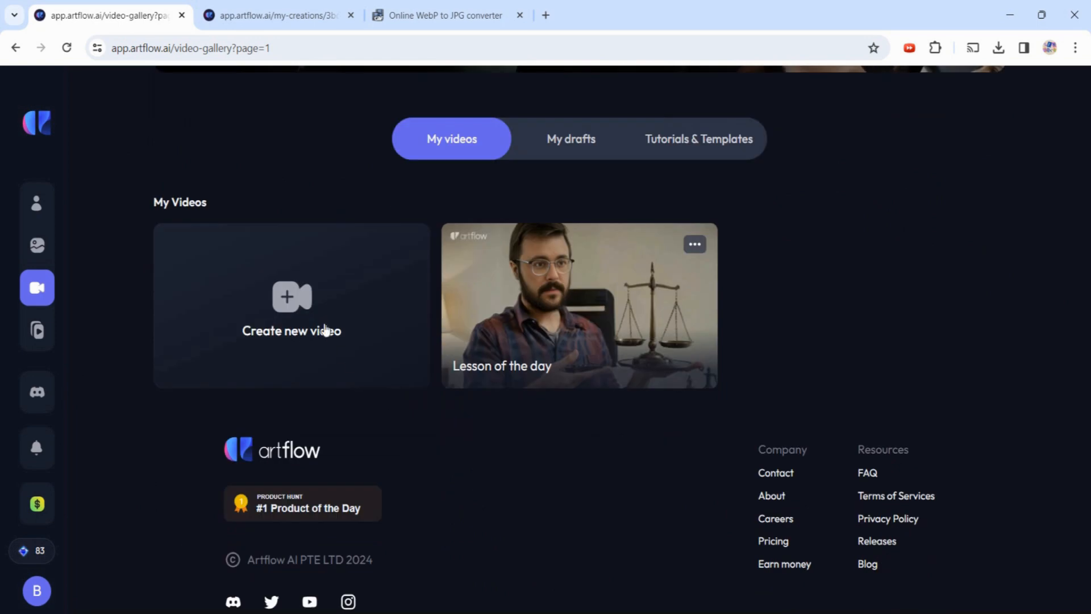
left_click(325, 330)
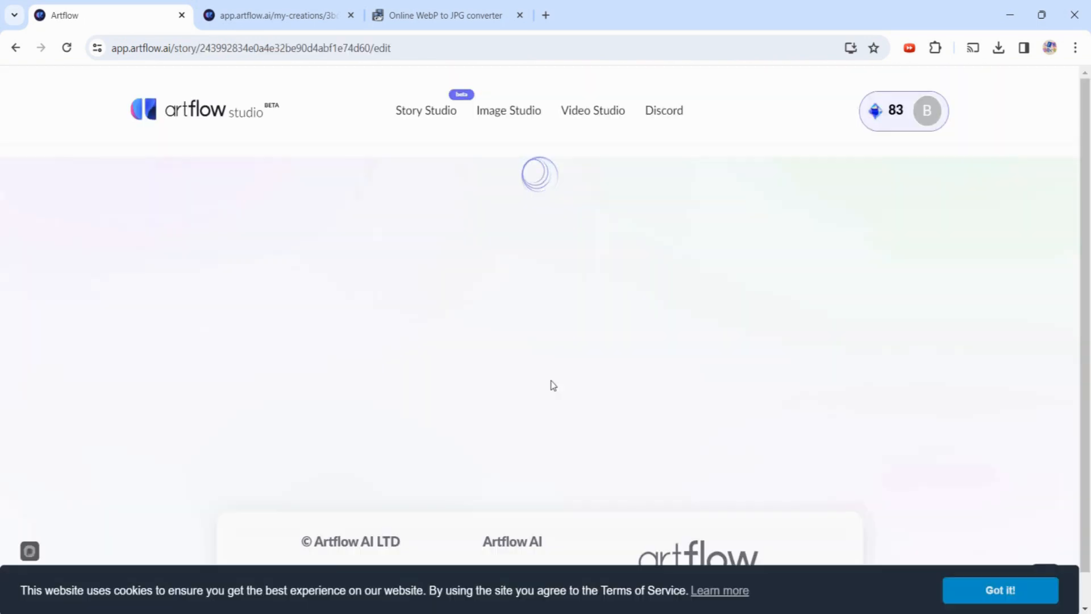
left_click(519, 16)
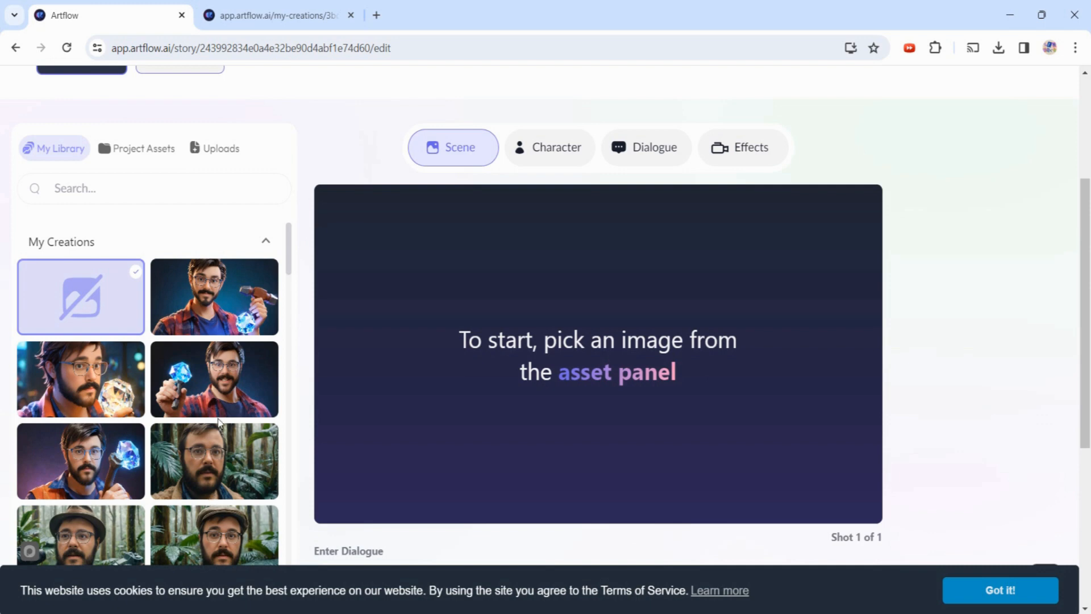
- Use the bearded man-with-scales image from My Creations as the scene and enable face animation
scroll(219, 415, "down", 1)
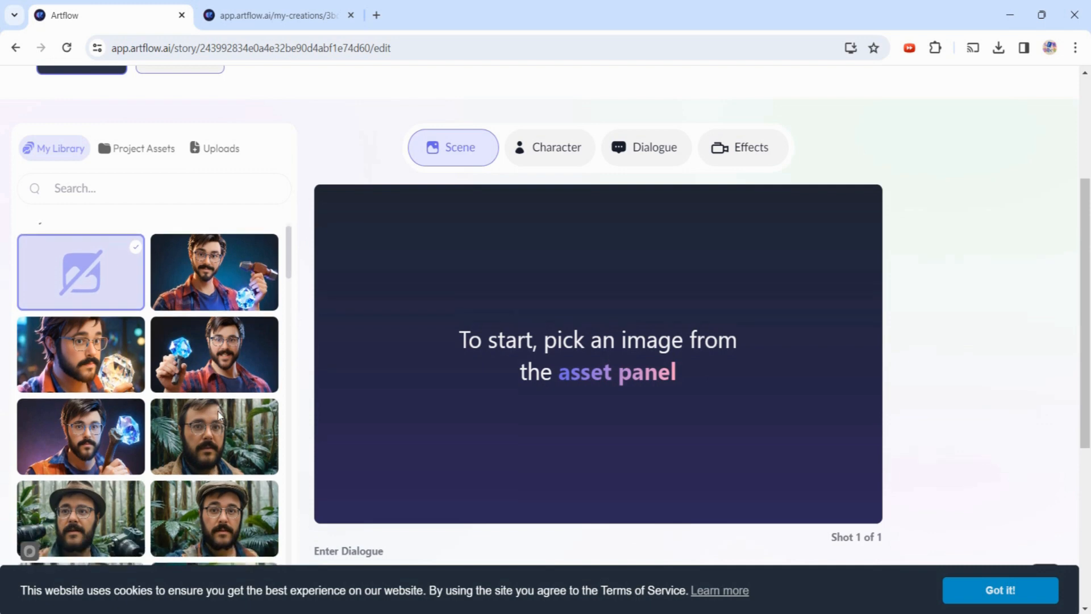
scroll(219, 415, "down", 1)
scroll(220, 415, "down", 10)
left_click(80, 454)
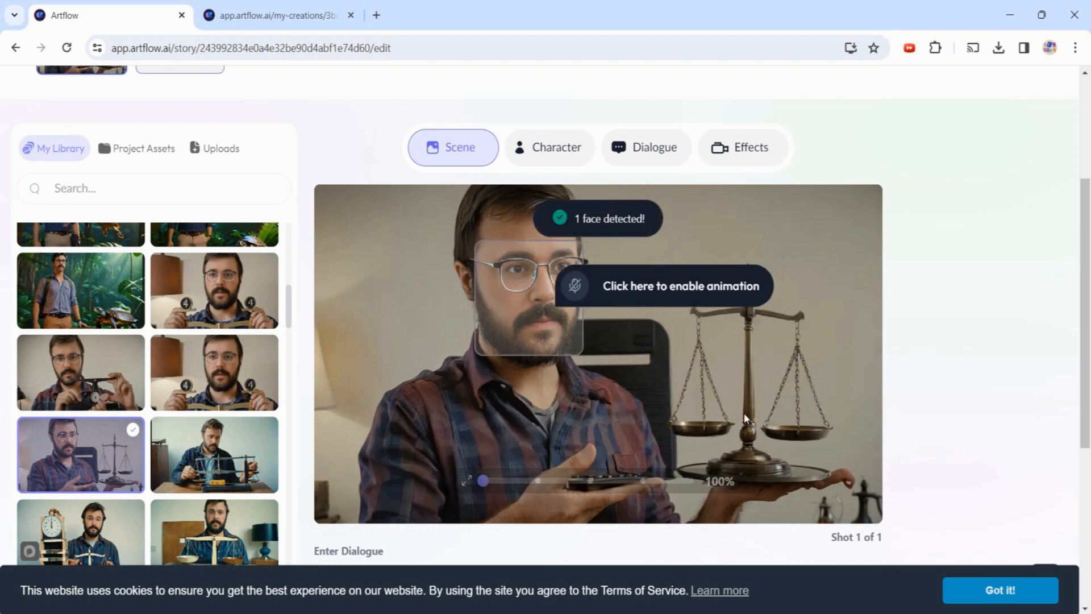
left_click(673, 299)
left_click(739, 301)
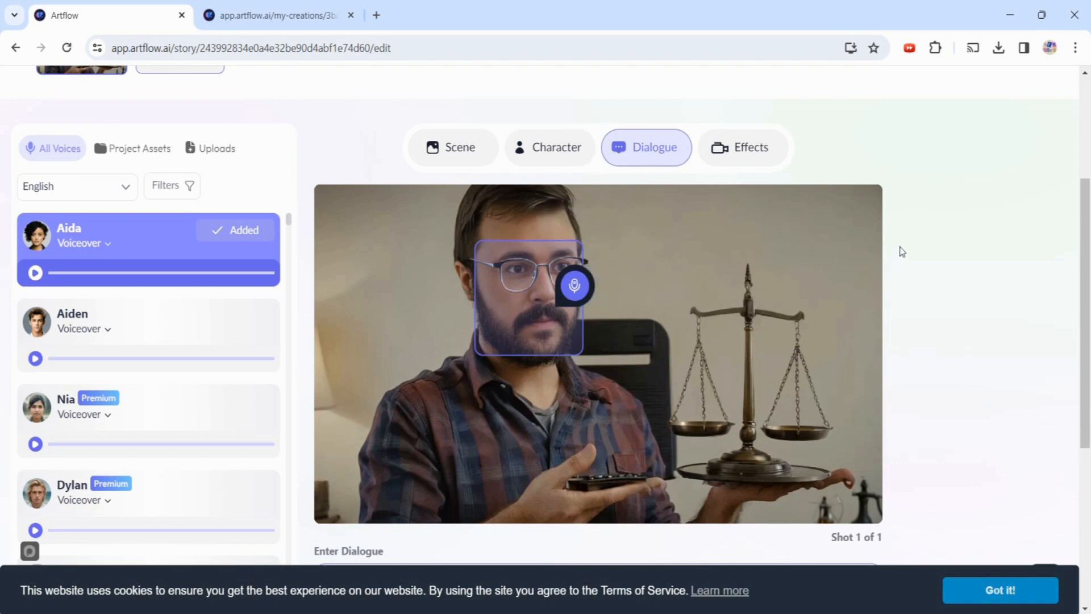
- Set the uploaded Recording 5 audio as the voice; export is estimated at 7 credits for 8s
scroll(903, 250, "down", 1)
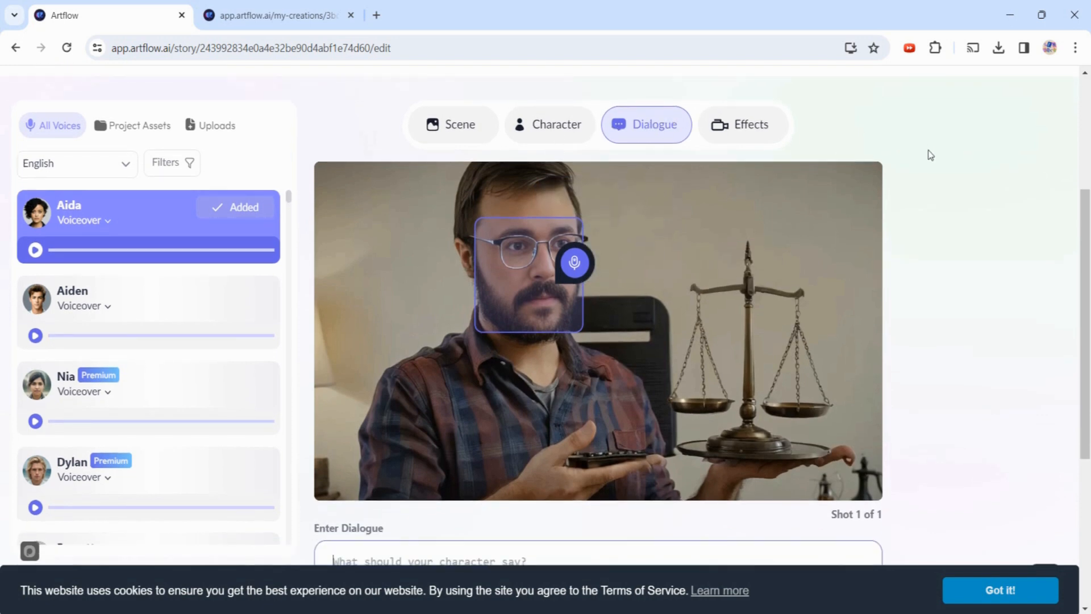
scroll(930, 155, "down", 2)
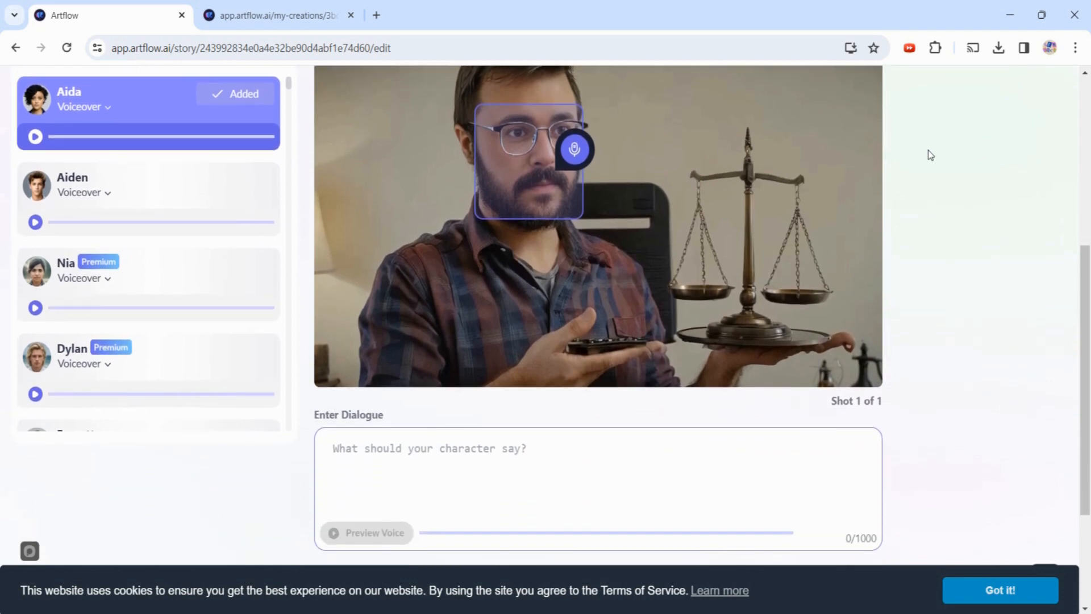
scroll(218, 197, "up", 4)
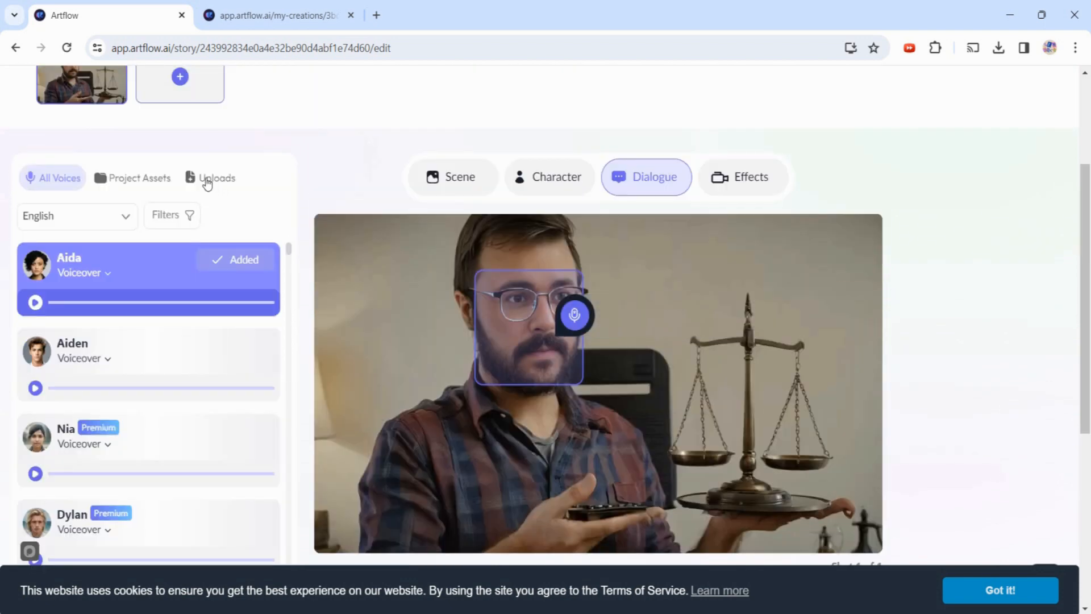
left_click(207, 181)
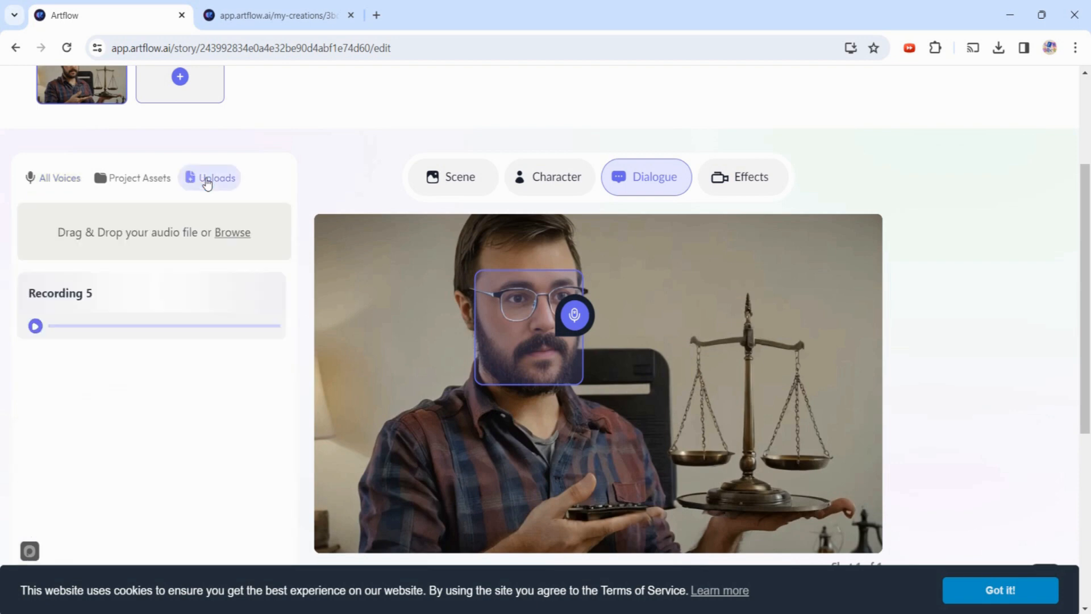
mouse_move(93, 323)
left_click(166, 302)
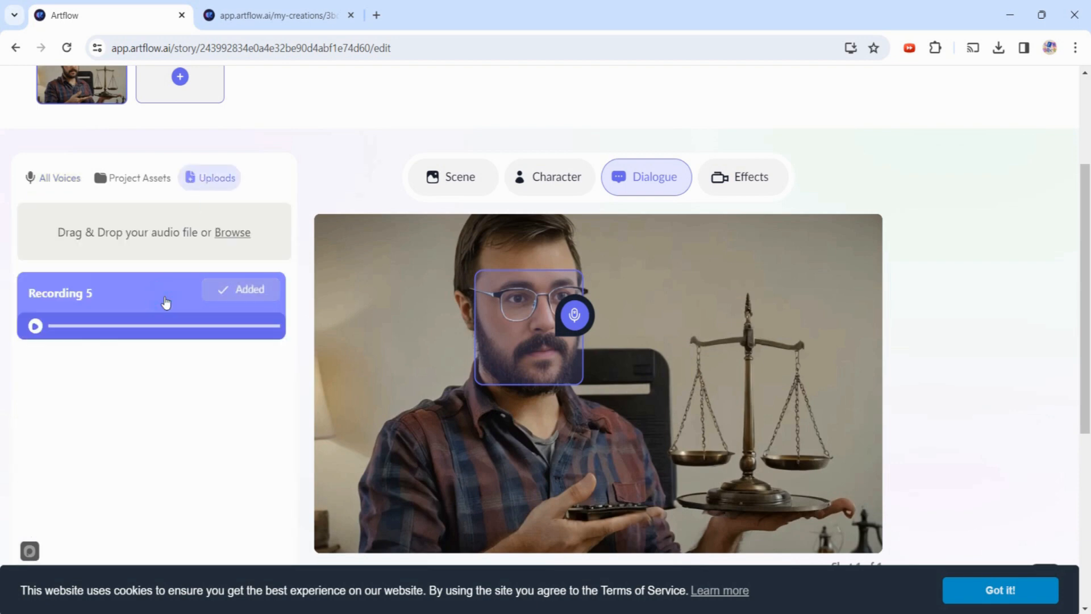
scroll(218, 426, "down", 4)
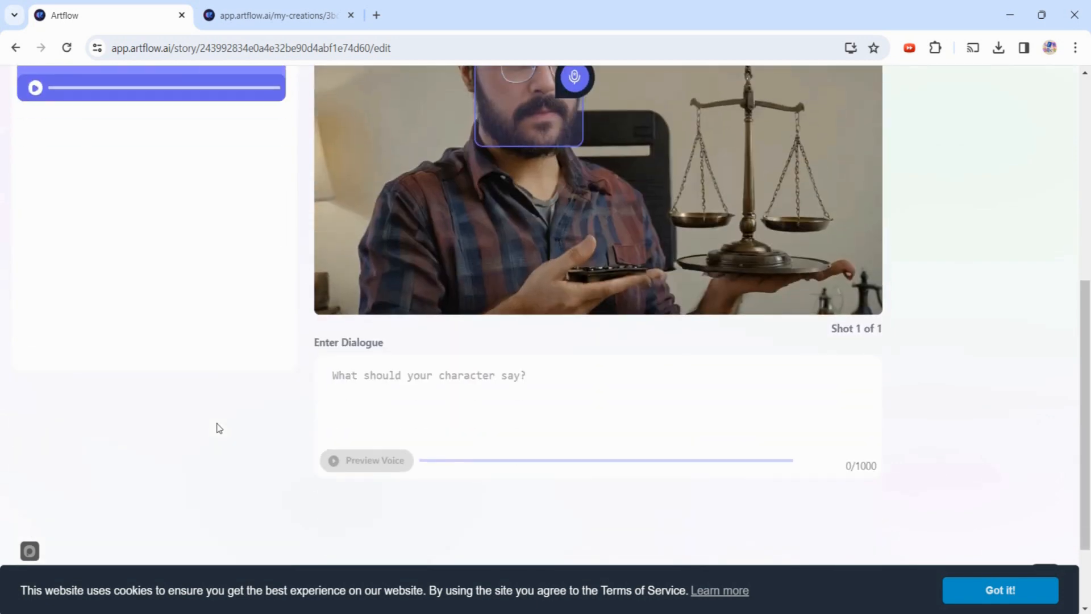
scroll(218, 428, "up", 5)
mouse_move(954, 180)
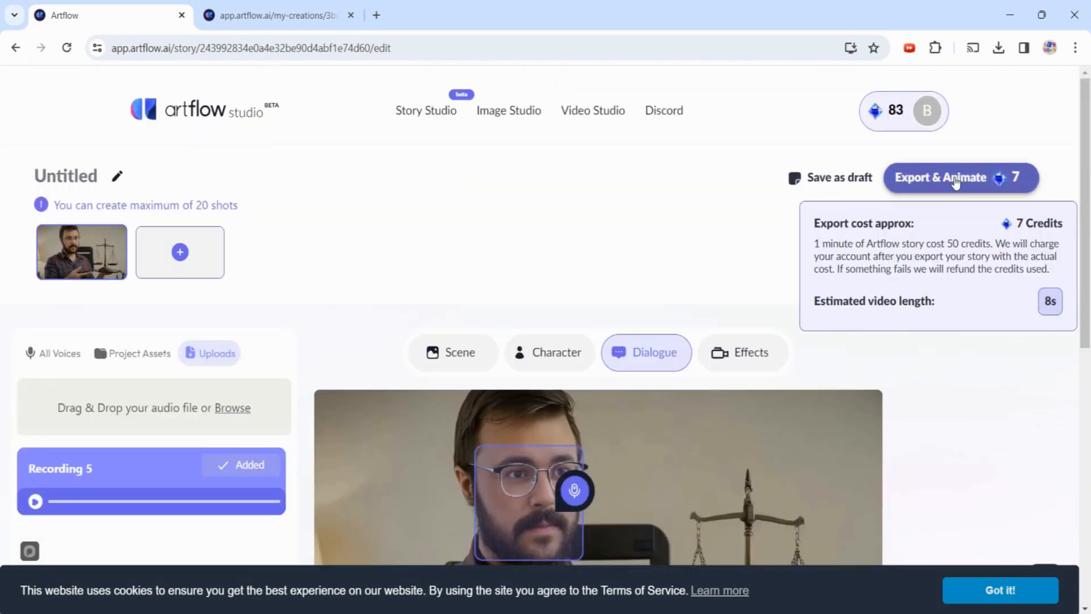
- Export the animated talking-head video with the title 'okay'
left_click(955, 180)
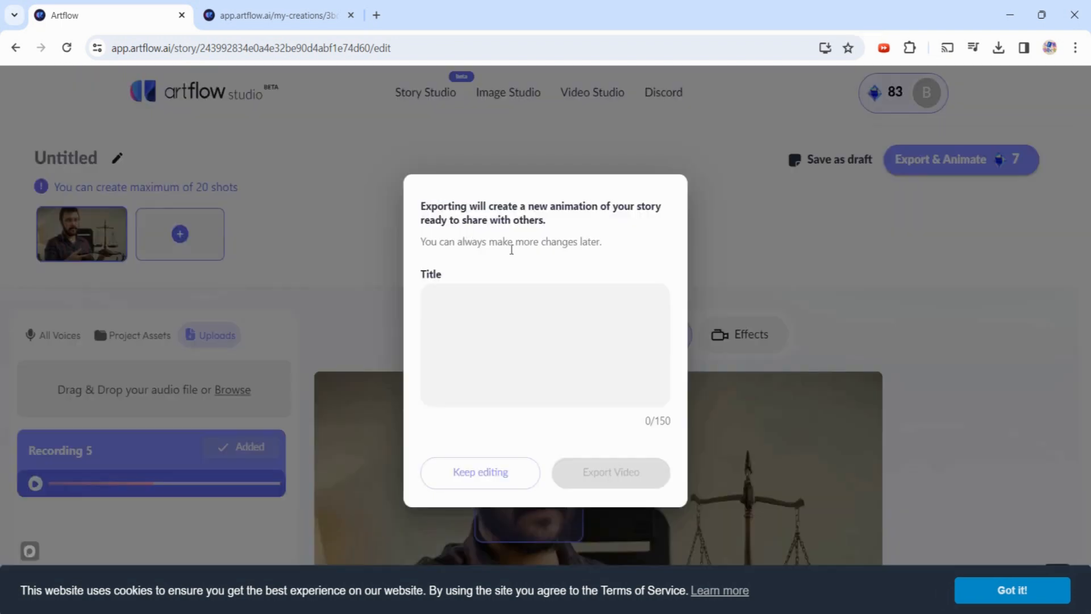
left_click(490, 349)
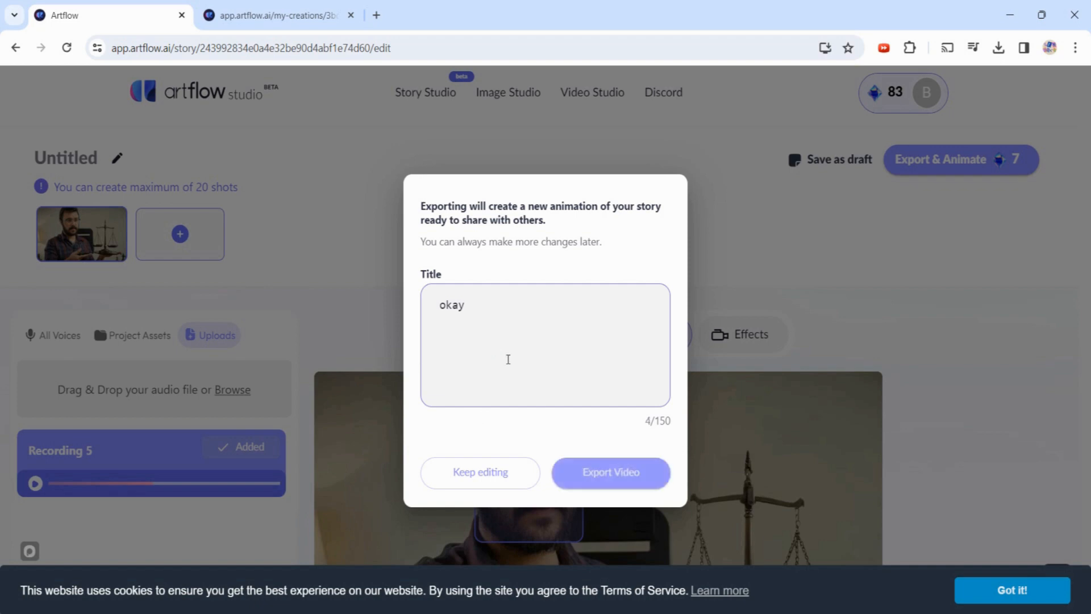
left_click(601, 475)
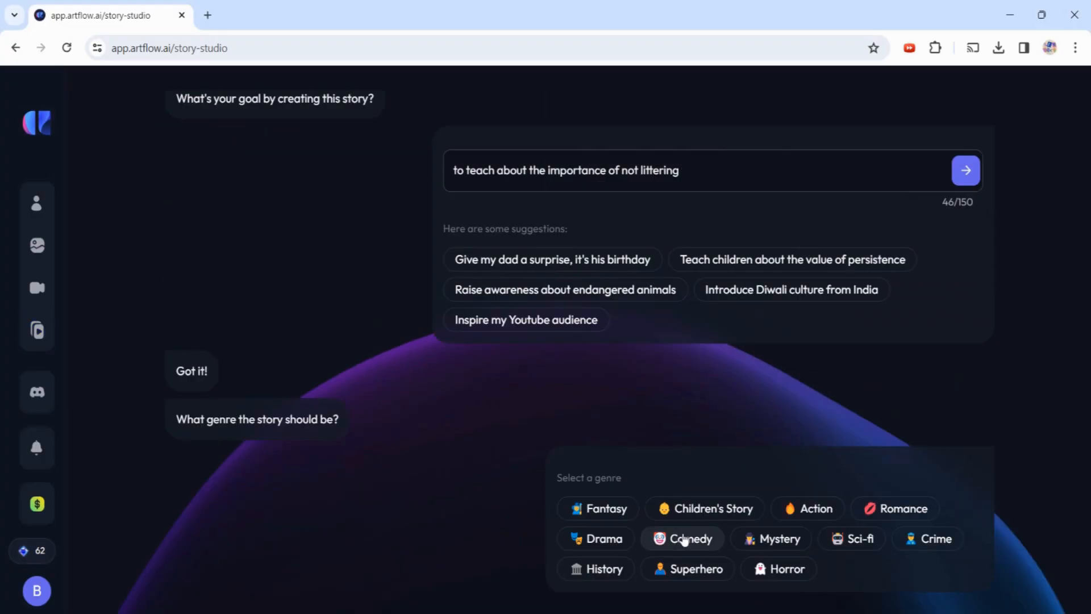
- Make the not-littering story a Comedy and confirm the generated characters for the storyboard
left_click(685, 540)
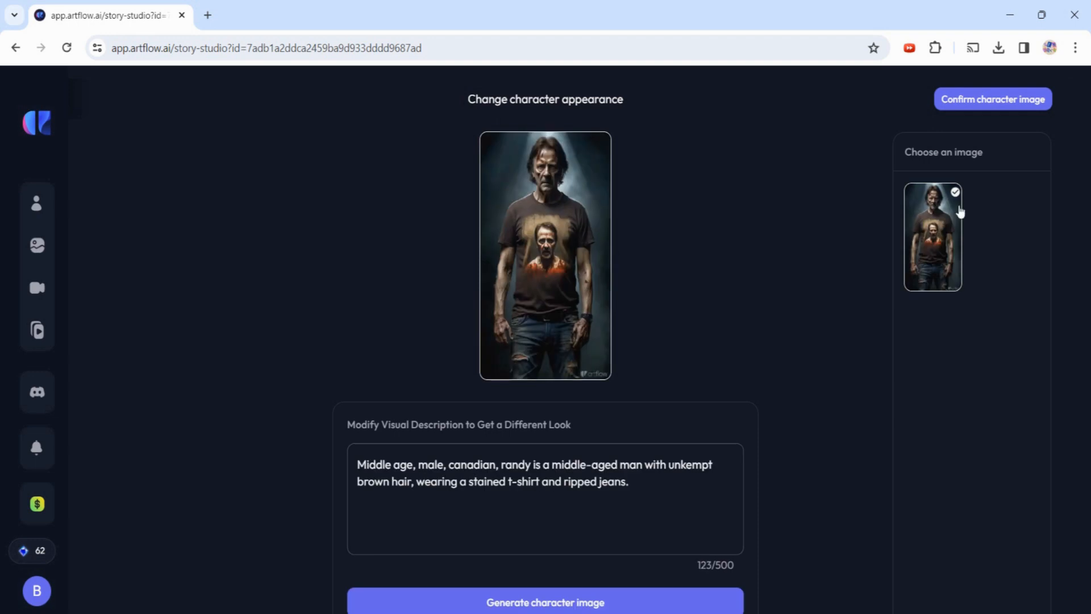
left_click_drag(357, 464, 629, 482)
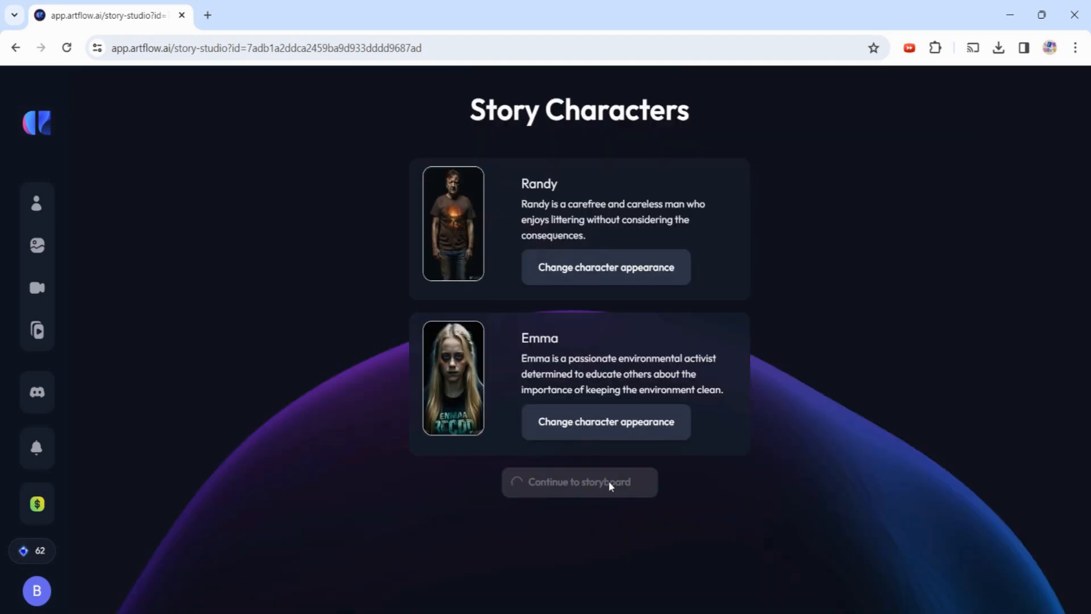
left_click(608, 484)
- Choose images for the storyboard shots and export 'From Trash to Treasure' as a video
left_click(903, 219)
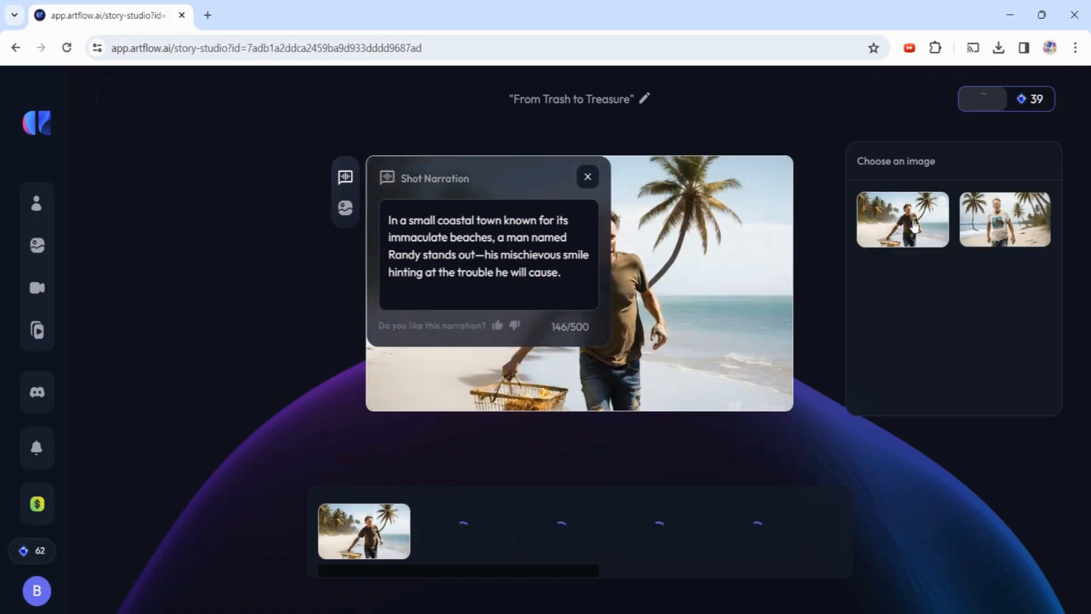
left_click(587, 177)
left_click(467, 536)
left_click(648, 550)
left_click(903, 220)
left_click(824, 531)
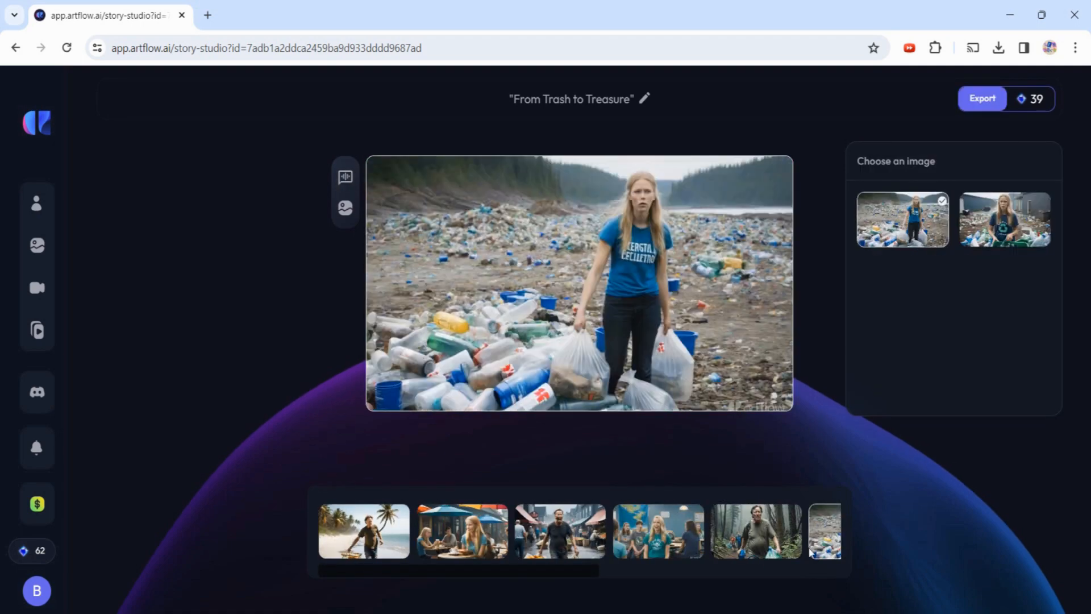
left_click(763, 531)
left_click(795, 532)
left_click(986, 102)
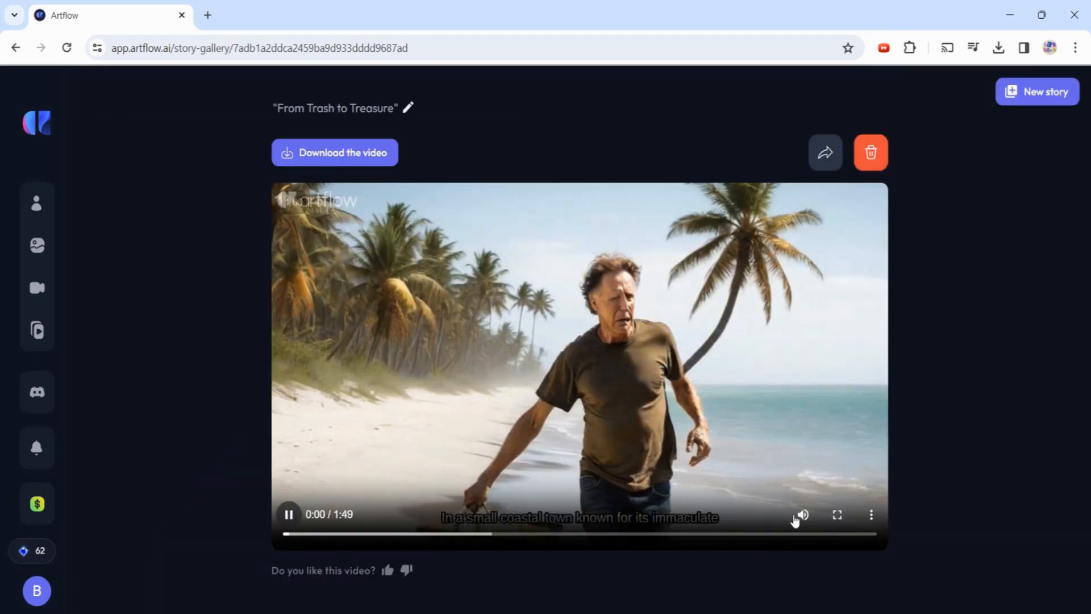
- Play the 'From Trash to Treasure' video full screen with its narration subtitles
left_click(838, 514)
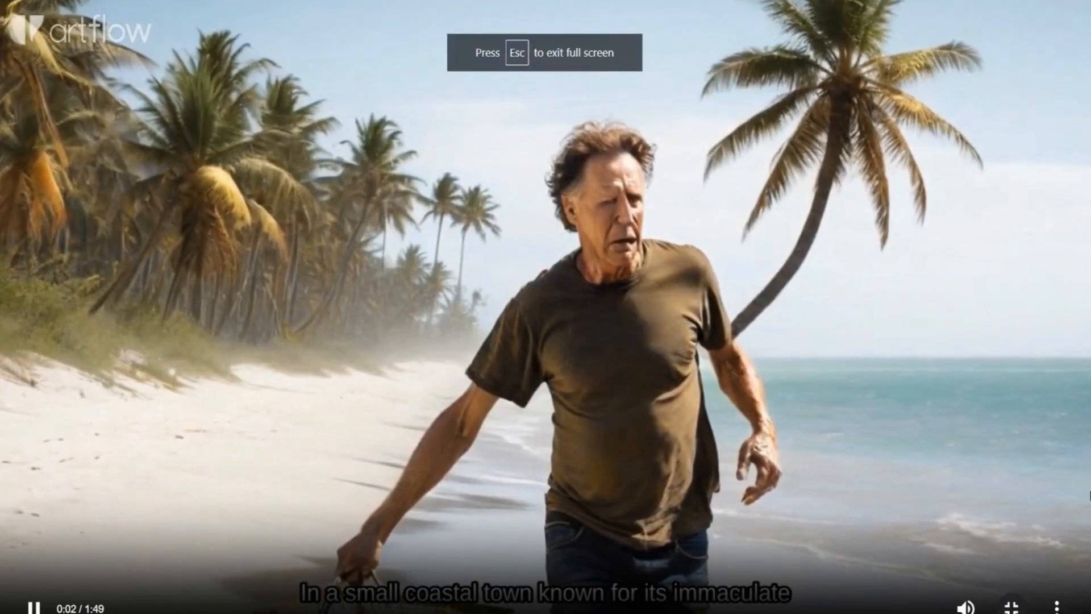